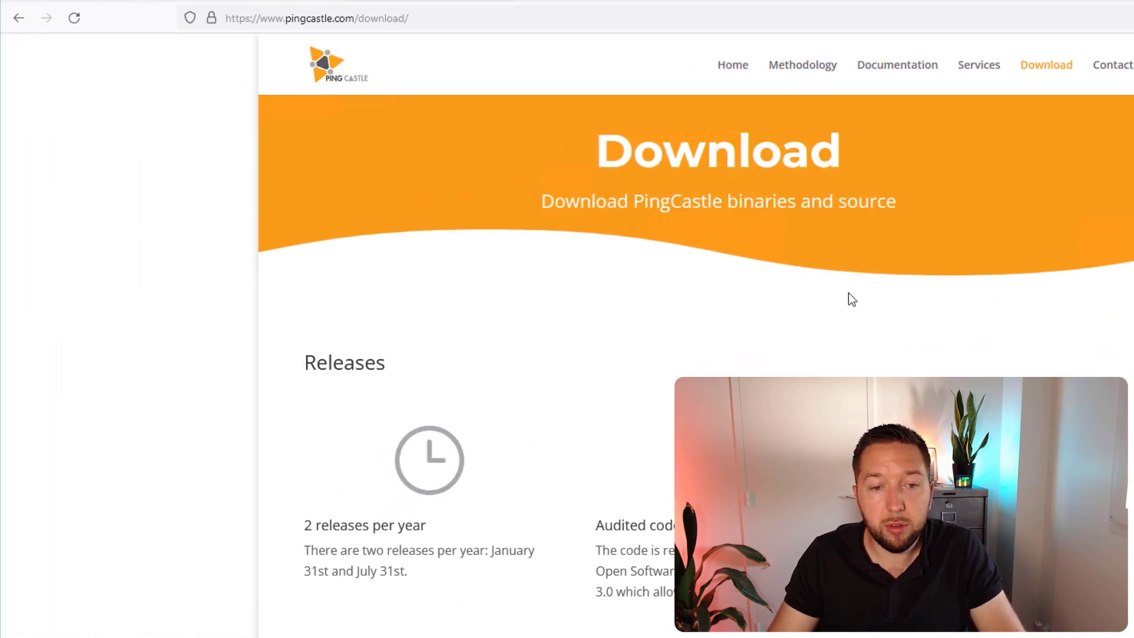
- Download PingCastle 2.10.1.1 from the download page and save PingCastle_2.10.1.1.zip to disk
scroll(848, 295, down, 8)
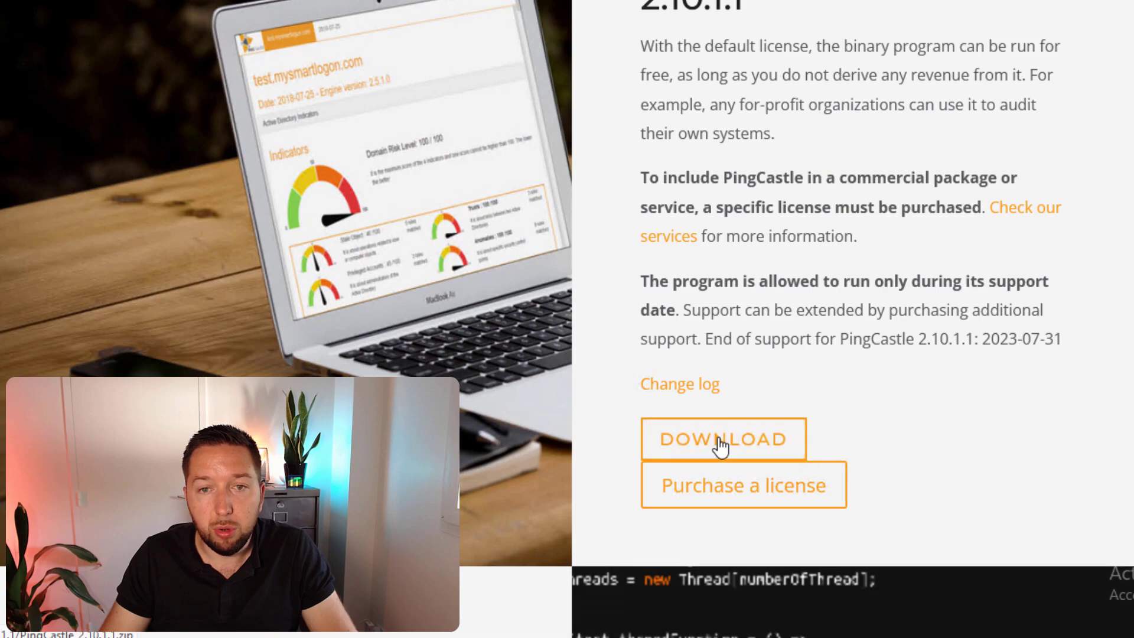
click(721, 440)
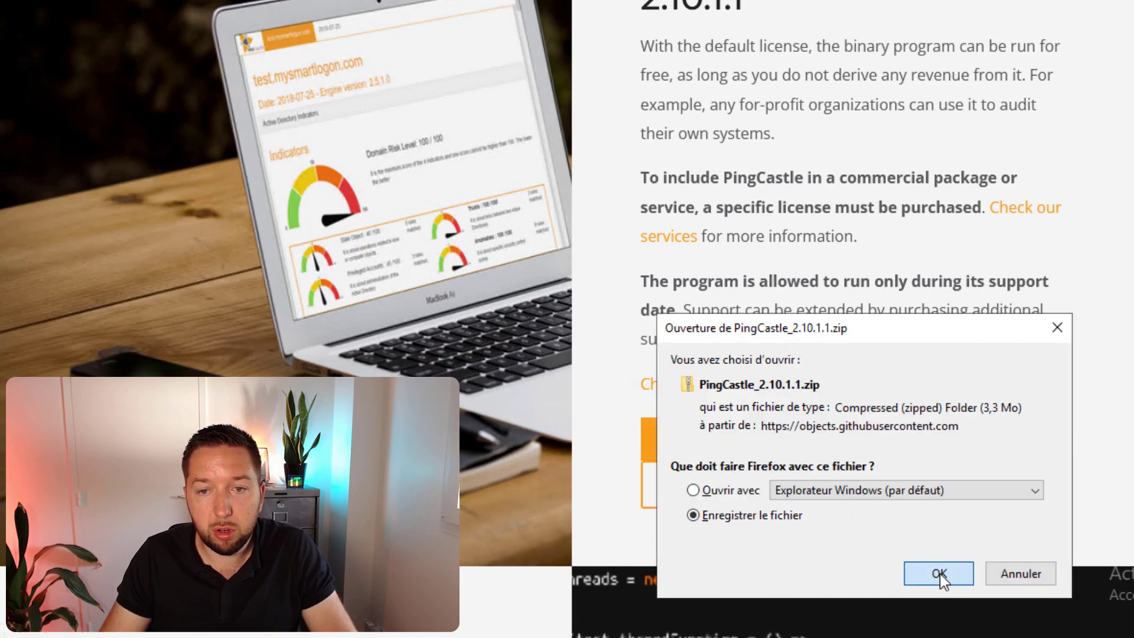
click(939, 573)
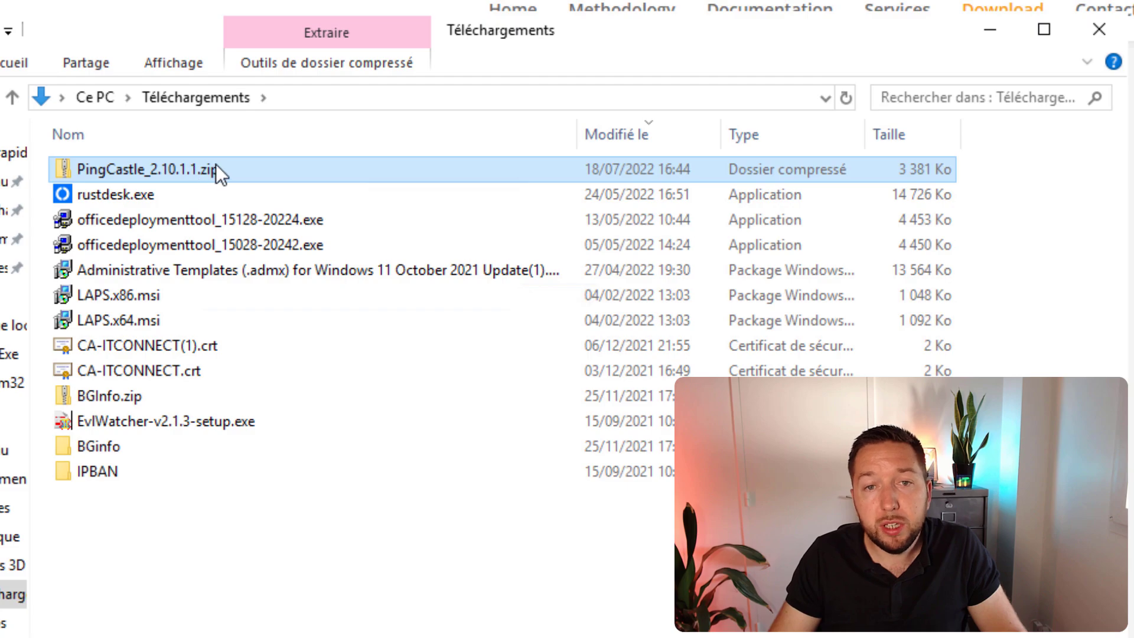
- Open the PingCastle_2.10.1.1.zip archive and copy all the files it contains
double_click(216, 170)
key(ctrl+a)
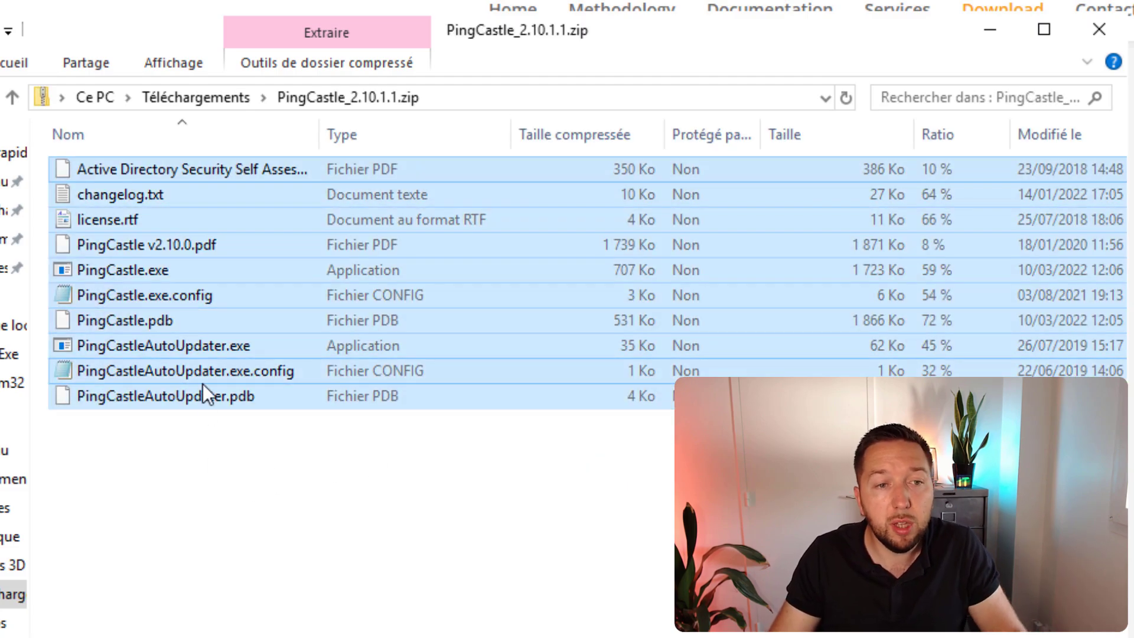
- Create a new folder named PingCastle in the Partage folder on the C: drive
click(13, 421)
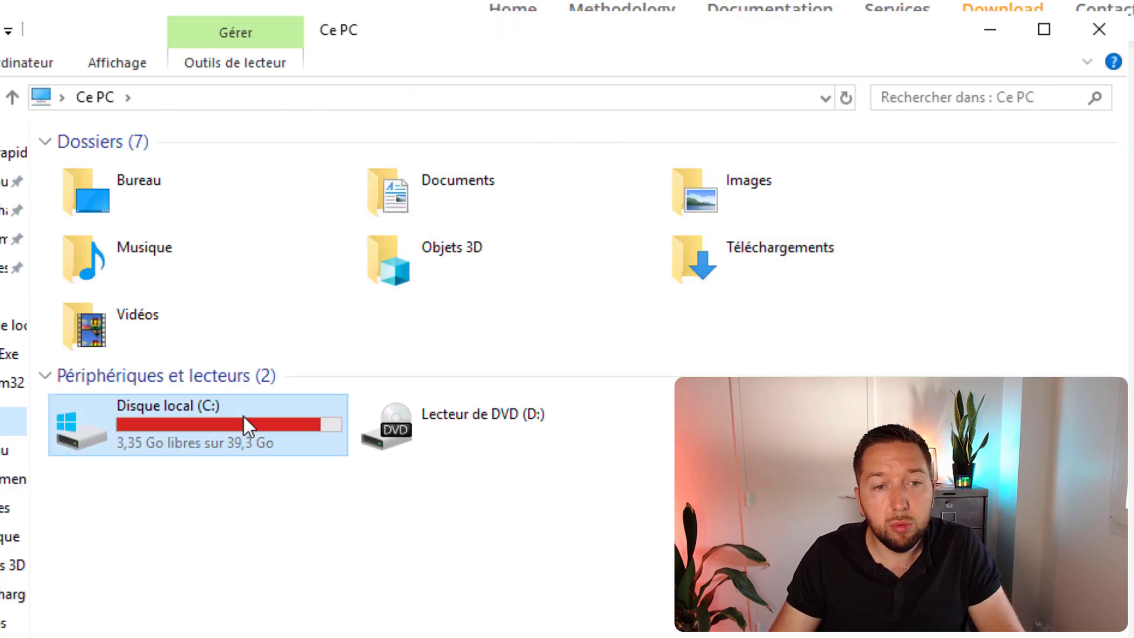
double_click(243, 416)
double_click(110, 170)
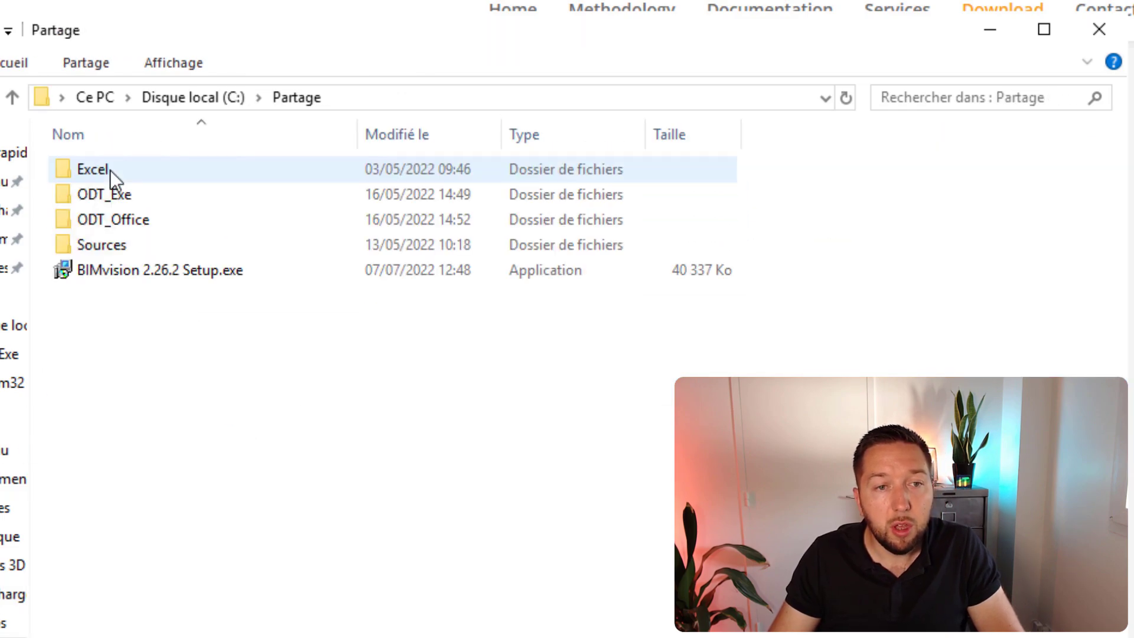
right_click(218, 591)
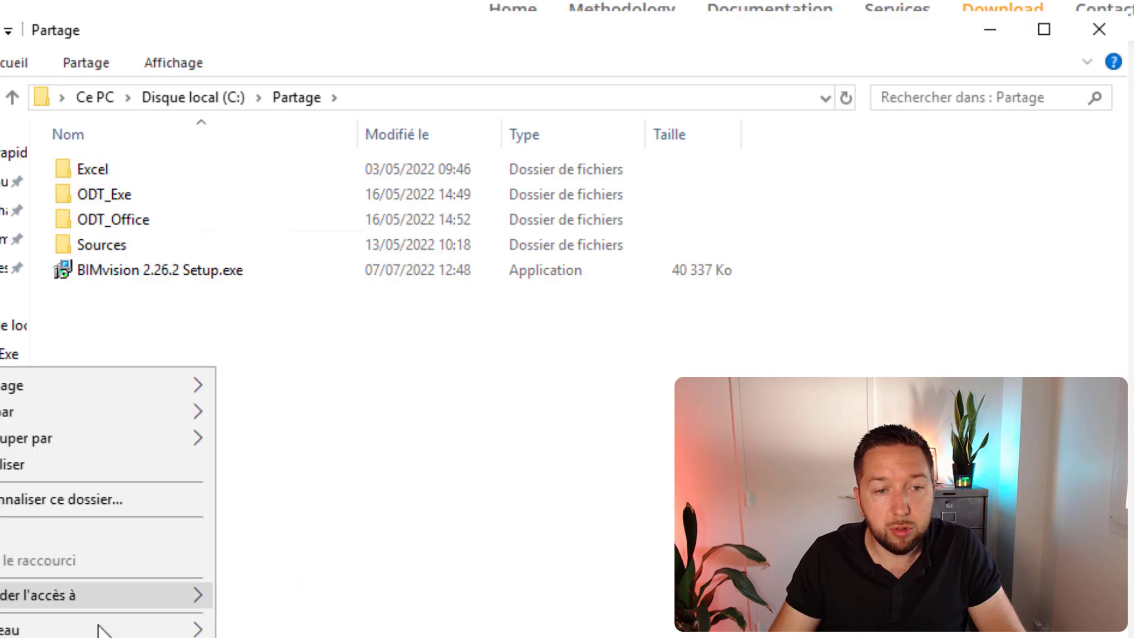
mouse_move(177, 628)
click(299, 628)
text(PingCastle)
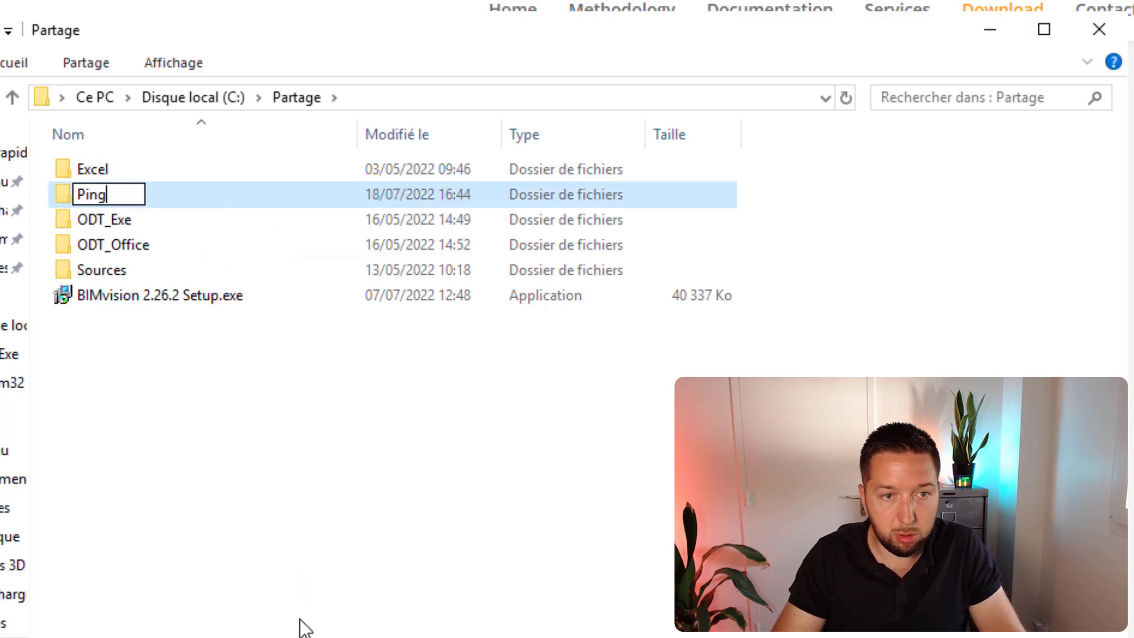
key(Return)
- Open the new PingCastle folder and paste the files copied from the archive into it
key(Return)
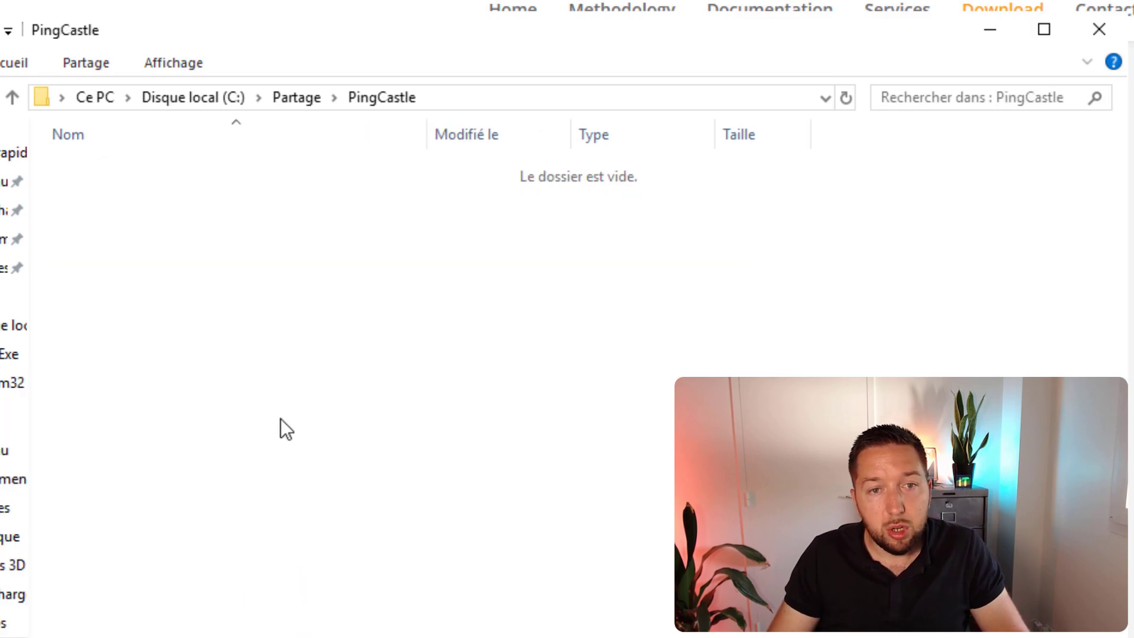
key(ctrl+v)
click(396, 591)
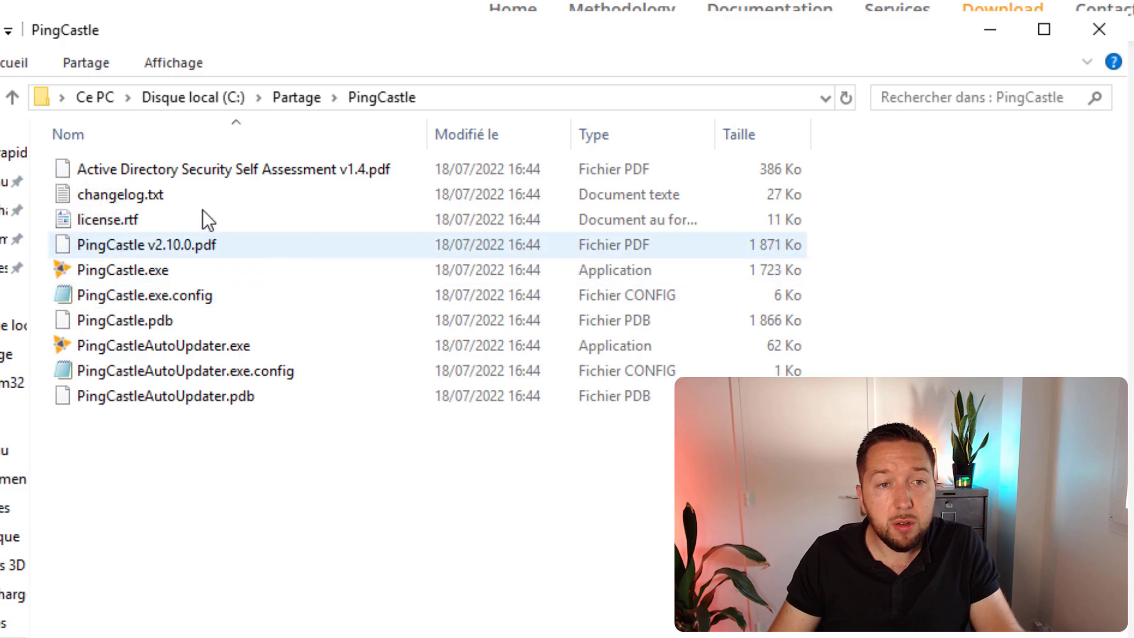
- Open Active Directory Security Self Assessment v1.4.pdf and look through its description of the maturity methodology
click(201, 171)
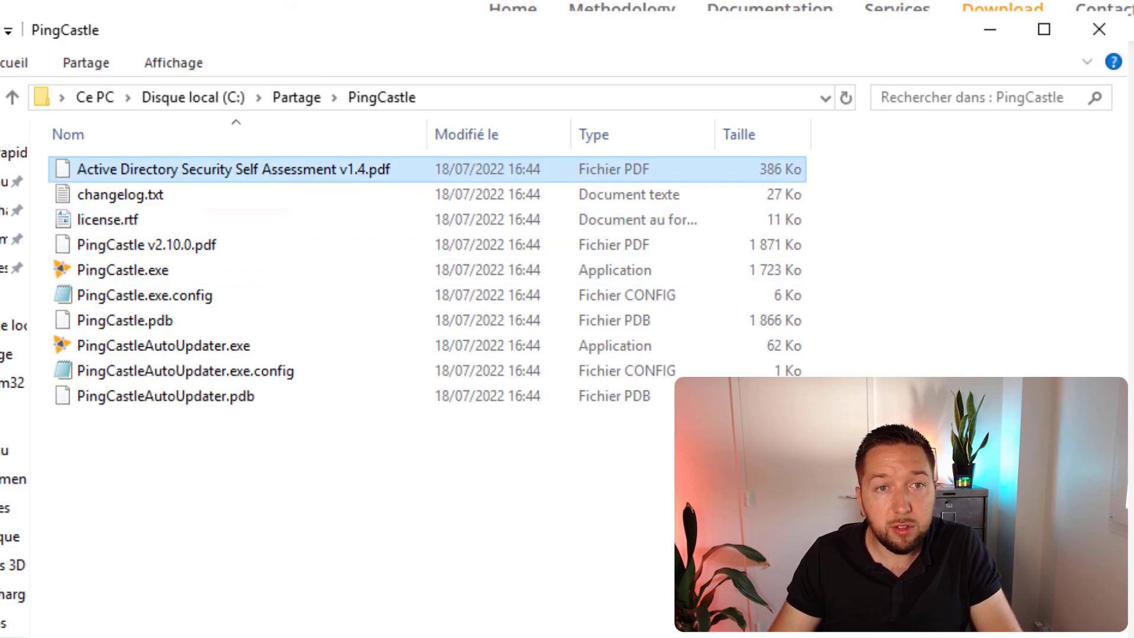
key(Return)
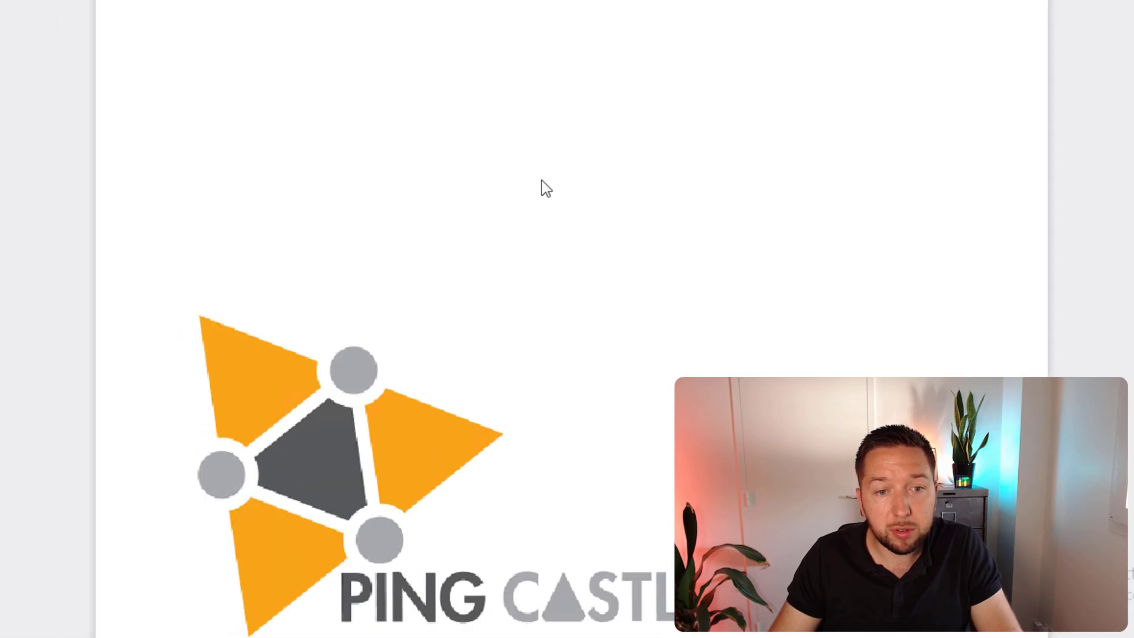
scroll(674, 467, down, 20)
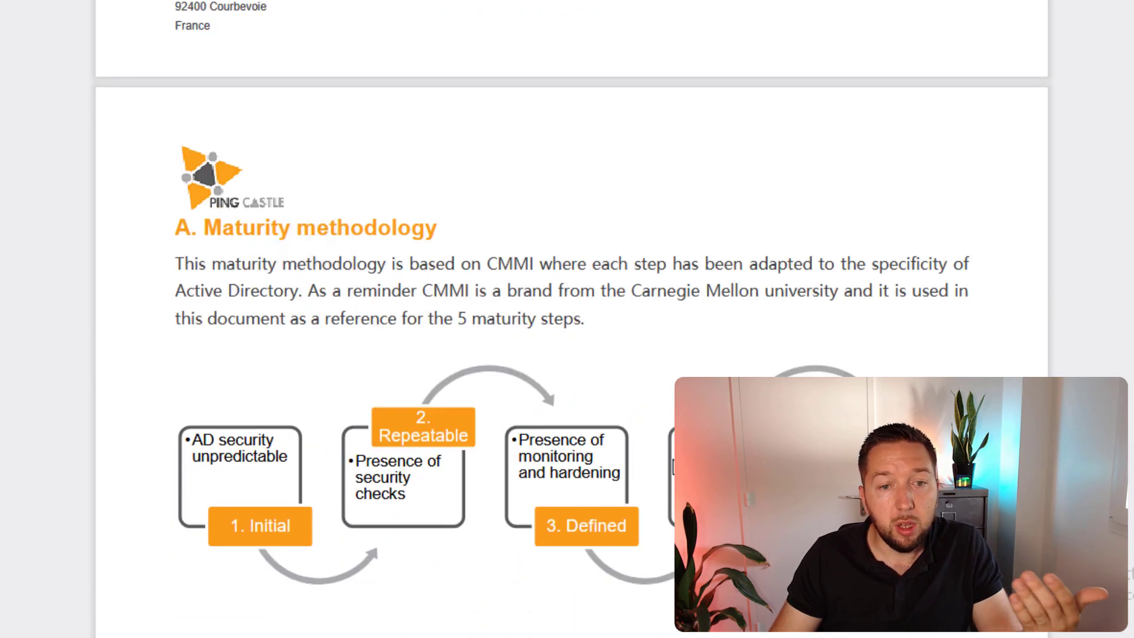
scroll(673, 467, down, 10)
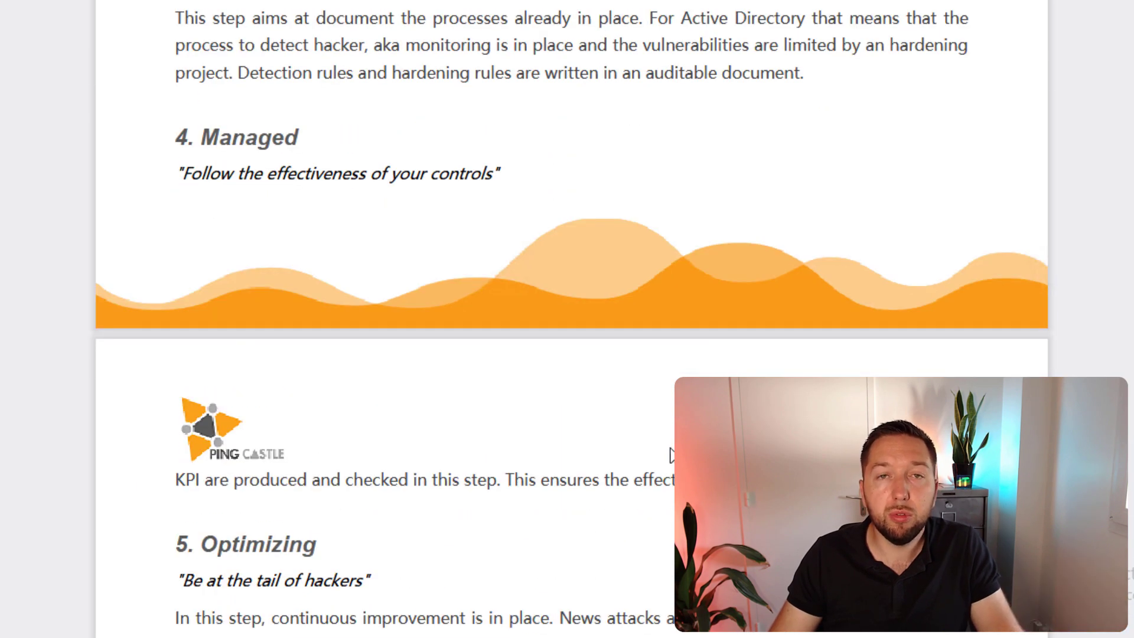
scroll(669, 460, down, 5)
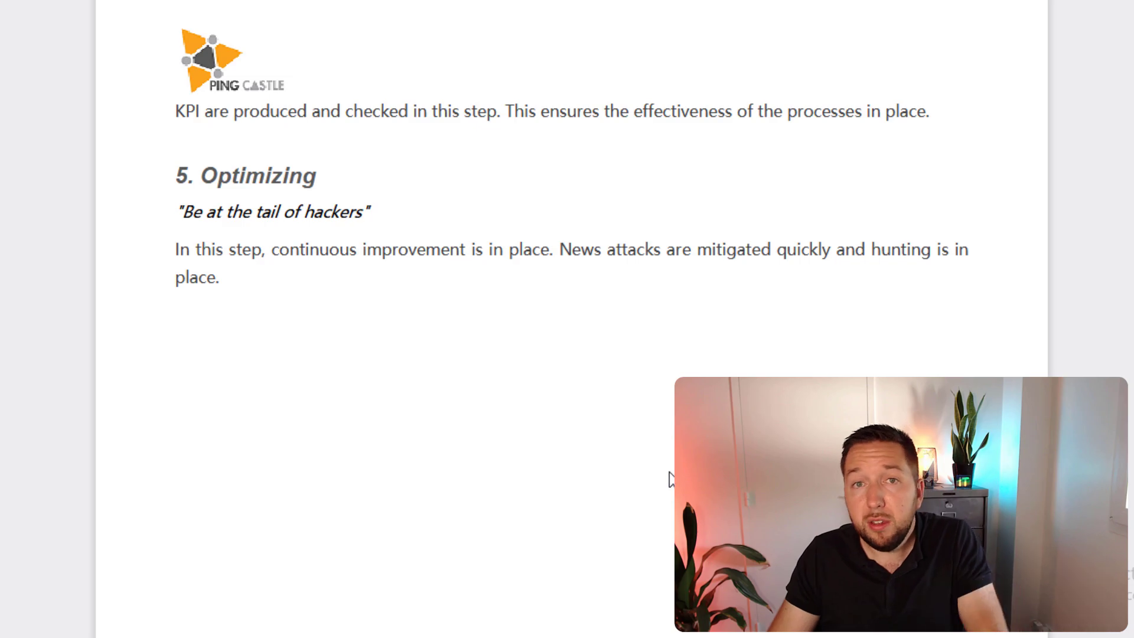
scroll(660, 466, down, 10)
scroll(652, 476, down, 15)
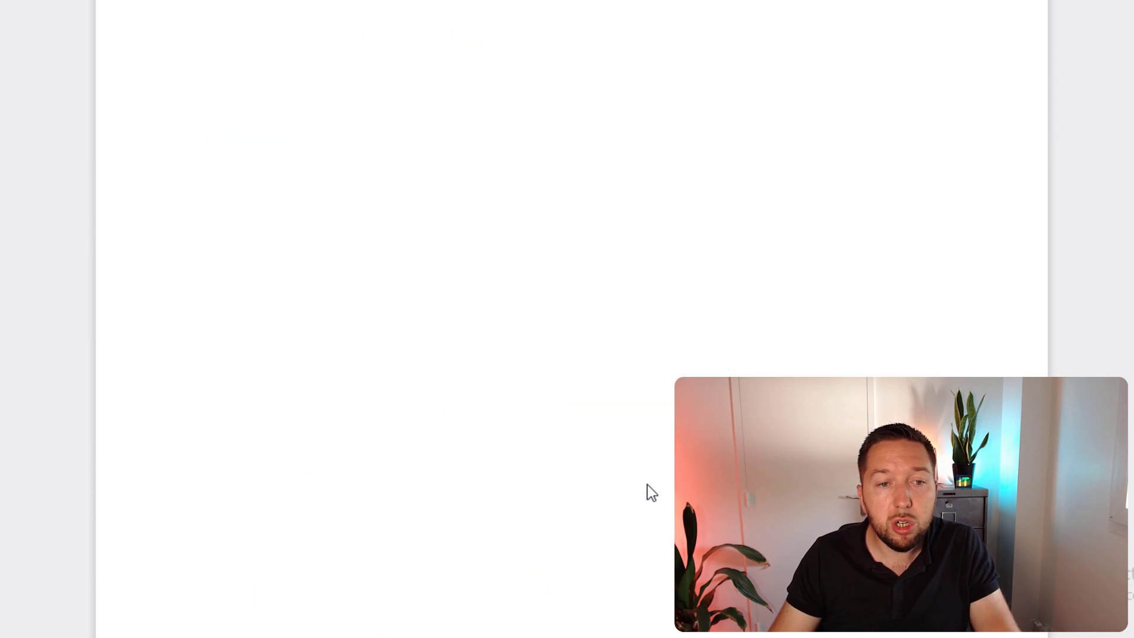
scroll(646, 496, down, 10)
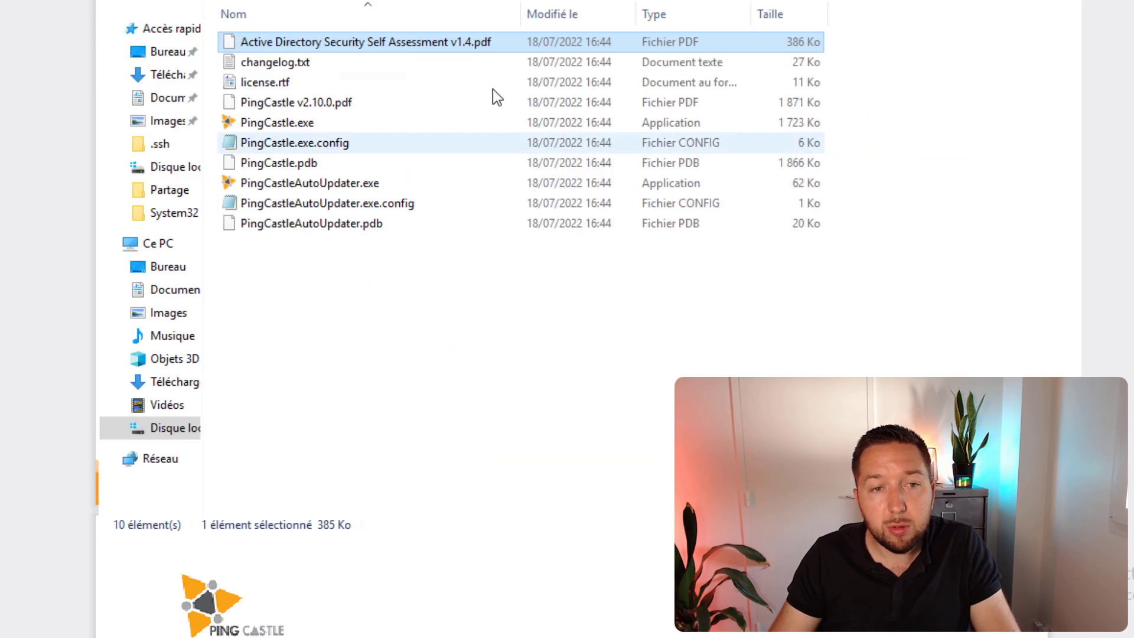
- Open the PingCastle v2.10.0.pdf documentation, look through its summary and pages, and return to the folder
click(292, 103)
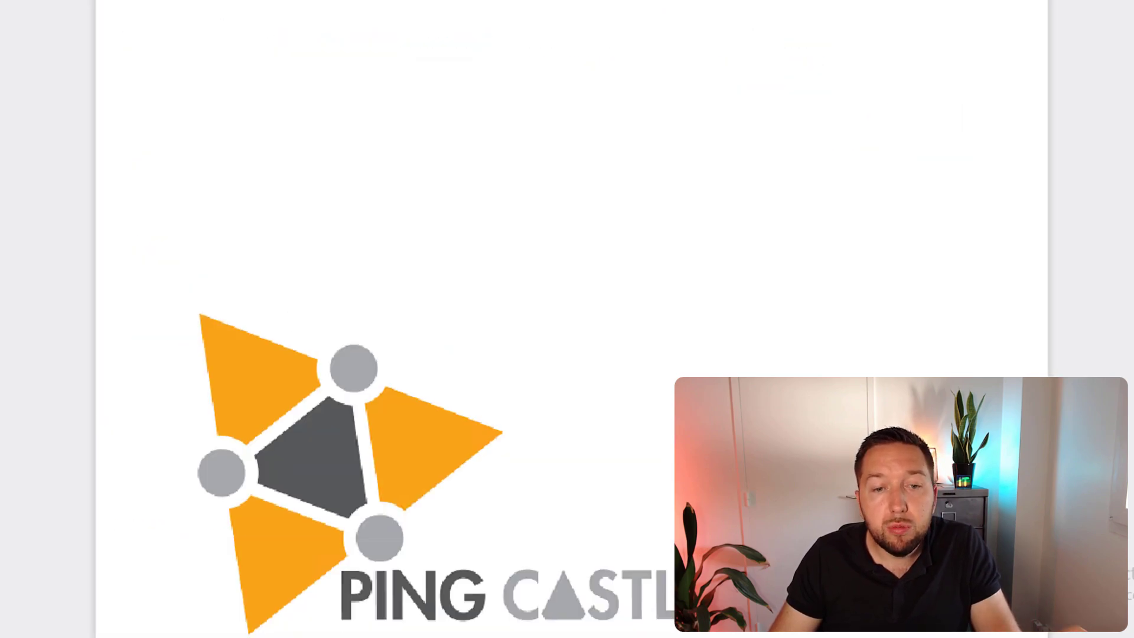
scroll(414, 319, down, 5)
scroll(355, 339, down, 20)
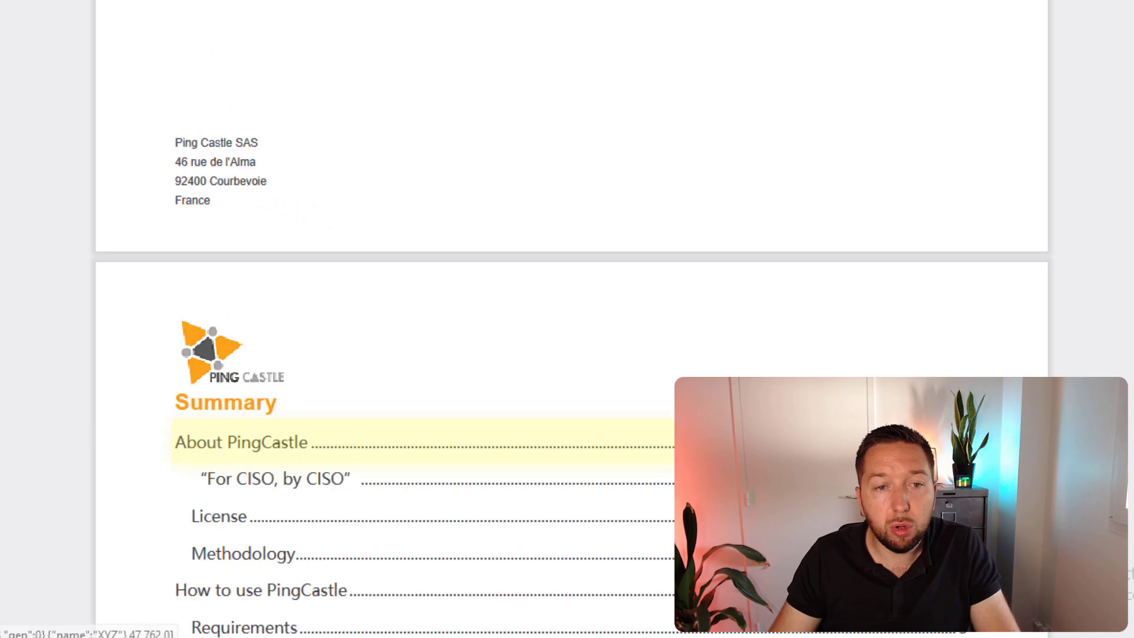
scroll(354, 339, down, 10)
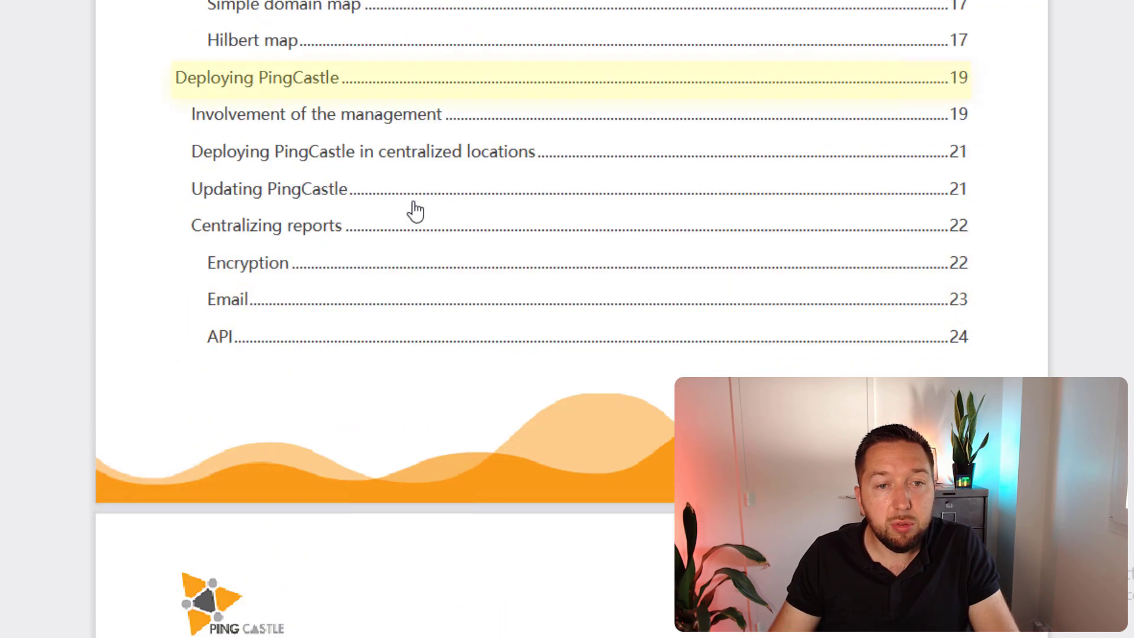
scroll(436, 321, down, 15)
scroll(434, 335, down, 10)
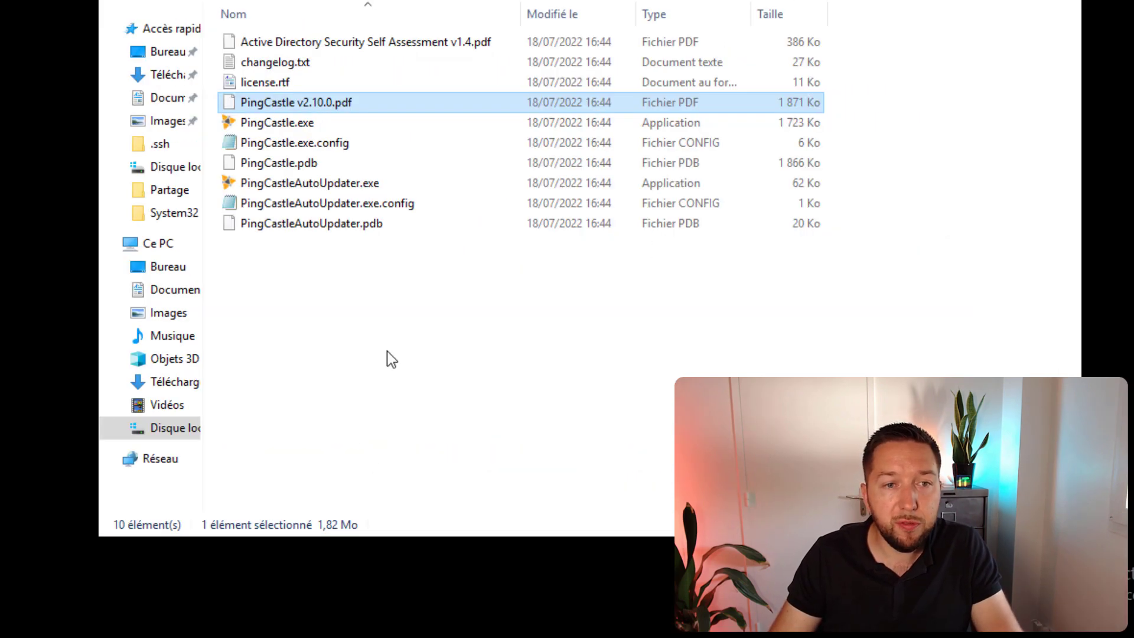
click(390, 358)
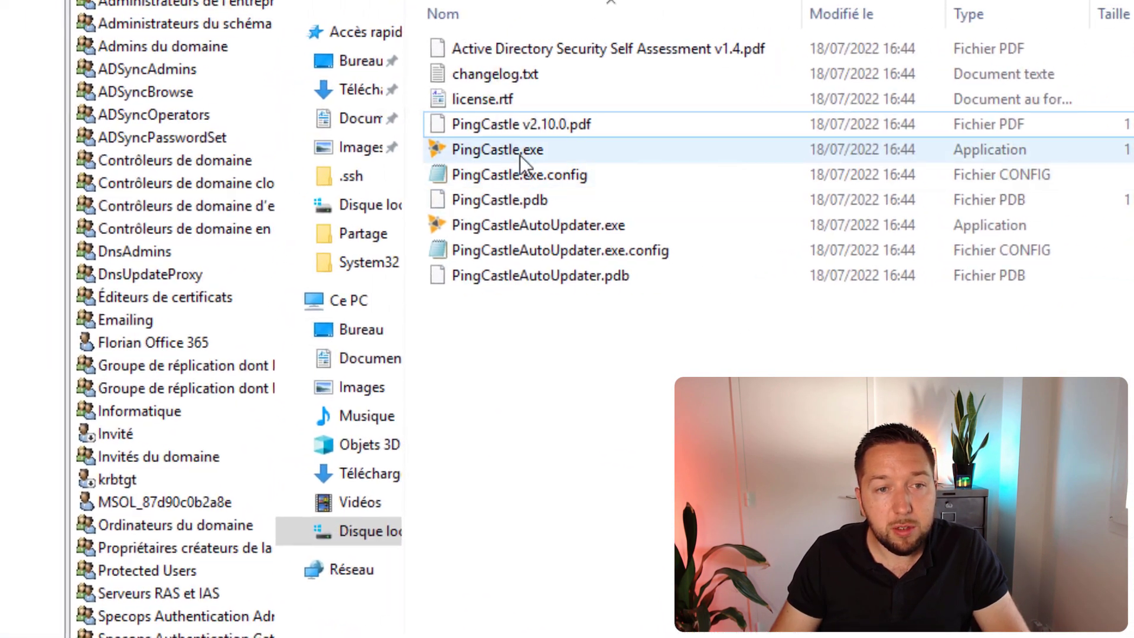
- Launch PingCastle.exe and go through the interactive menu options, ending on the healthcheck entry
double_click(516, 149)
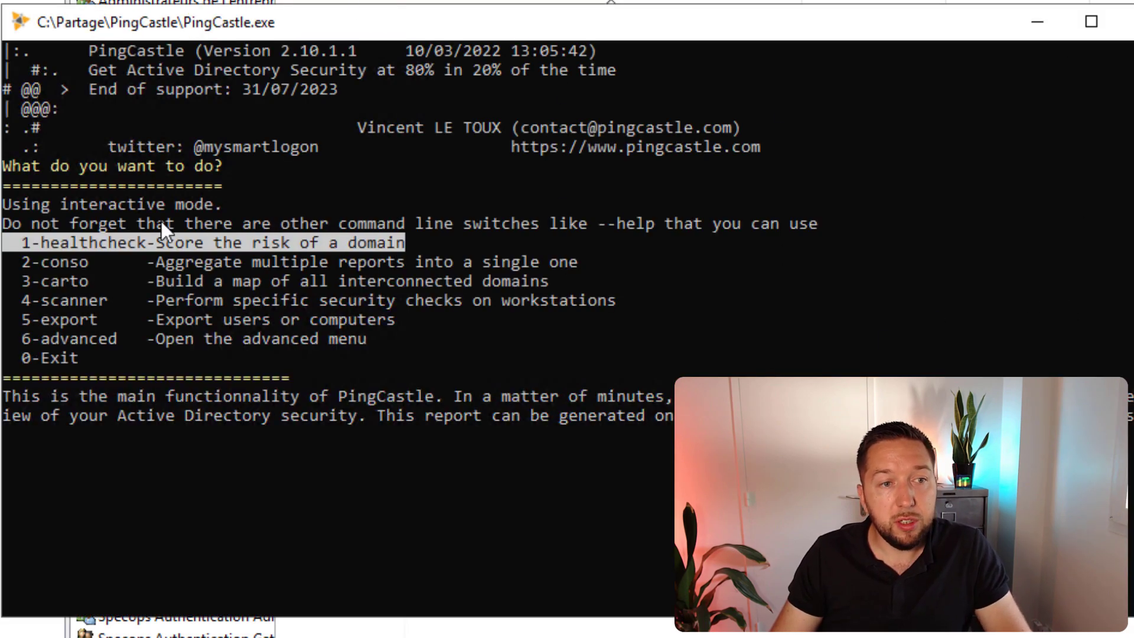
click(584, 396)
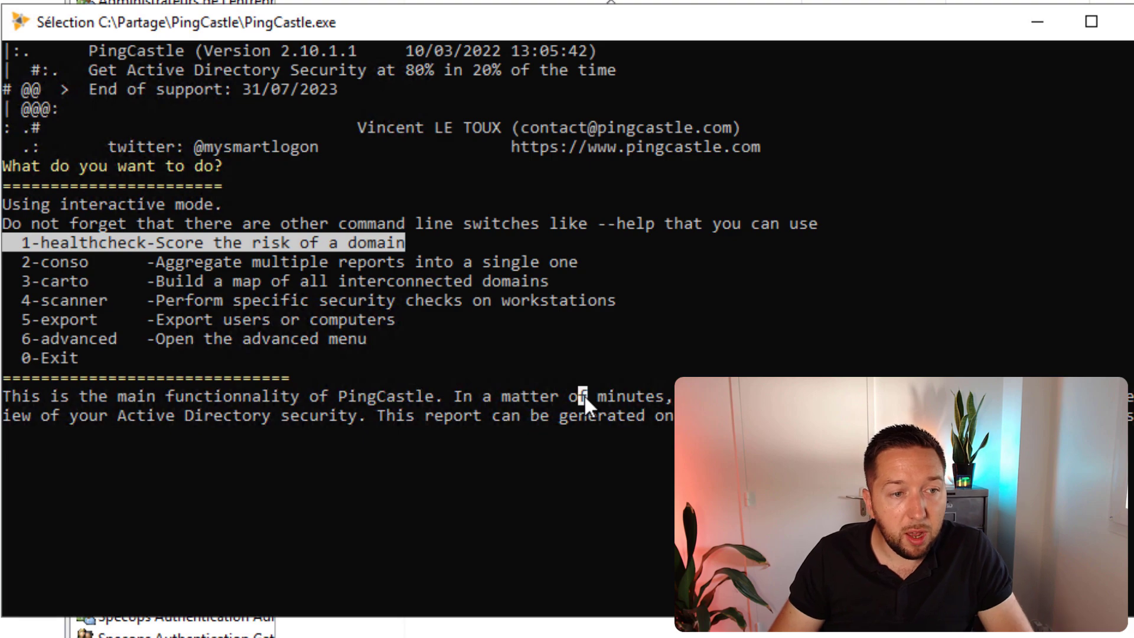
key(Down)
key(Down)
key(Down)
key(Down)
key(Down)
key(Up)
key(Up)
key(Up)
key(Down)
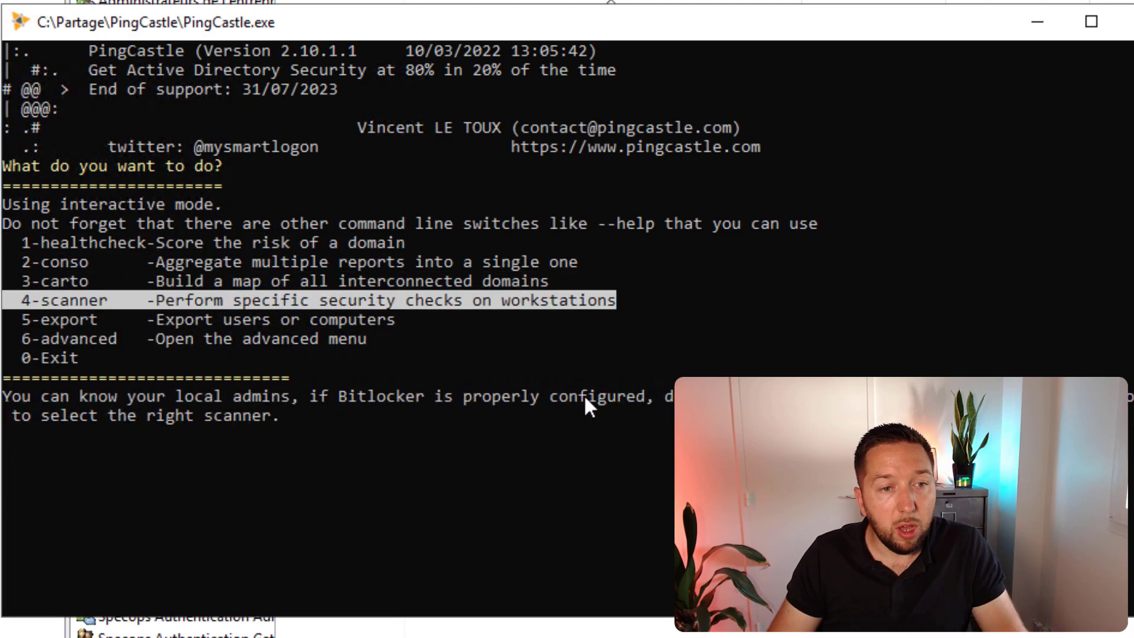
key(Up)
key(Up)
key(Up)
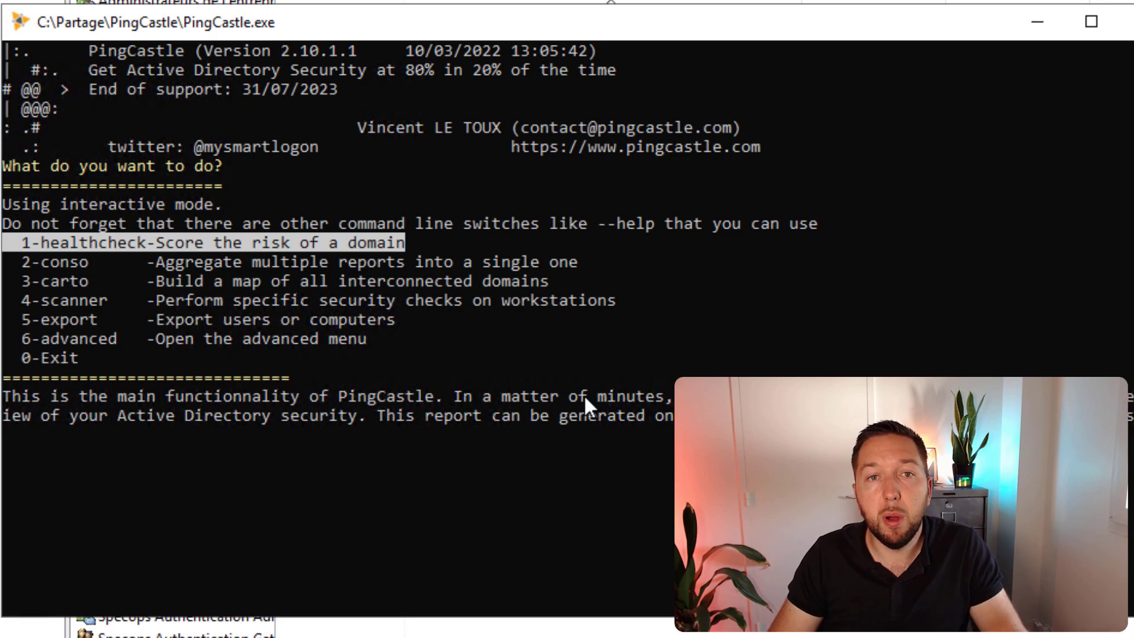
- Run the healthcheck on the default domain it-connect.local and close the console once the analysis is done
key(Return)
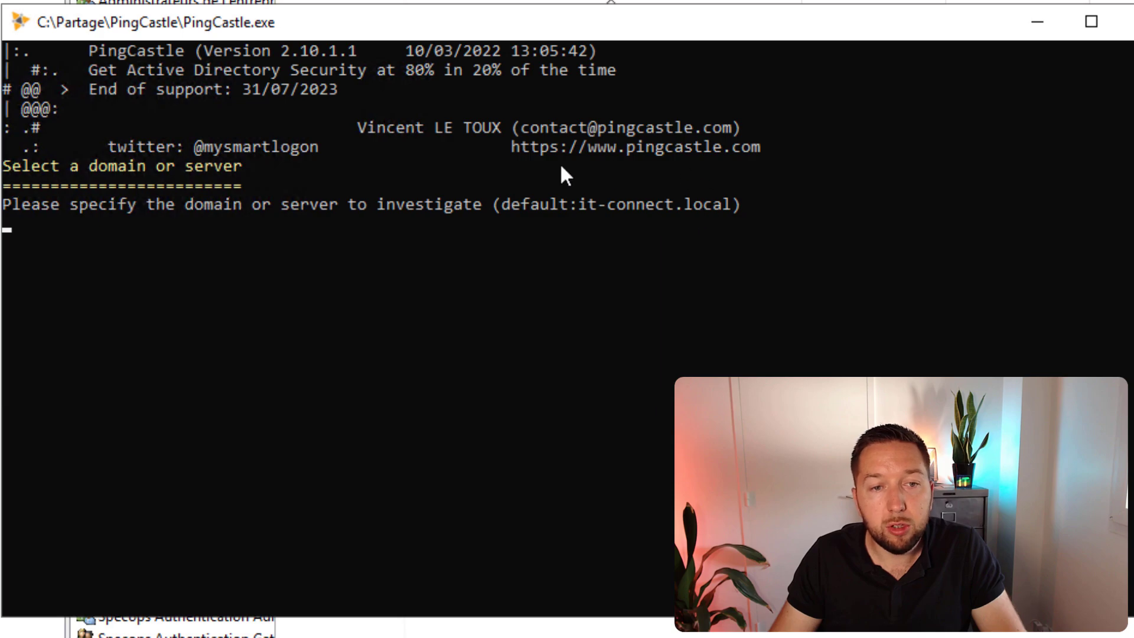
key(Return)
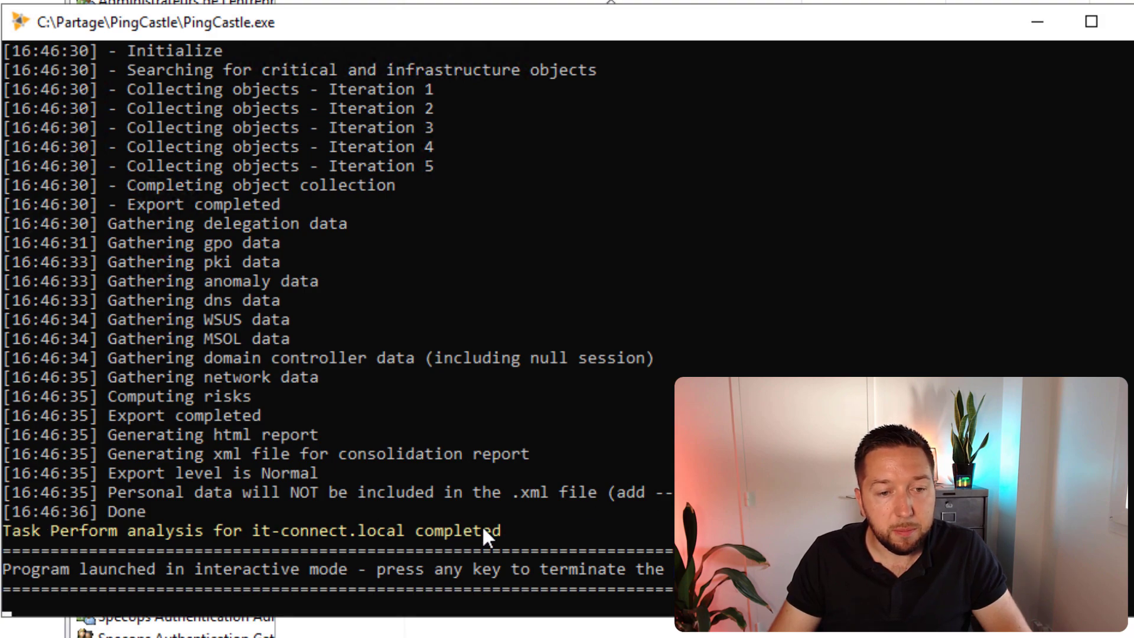
click(245, 590)
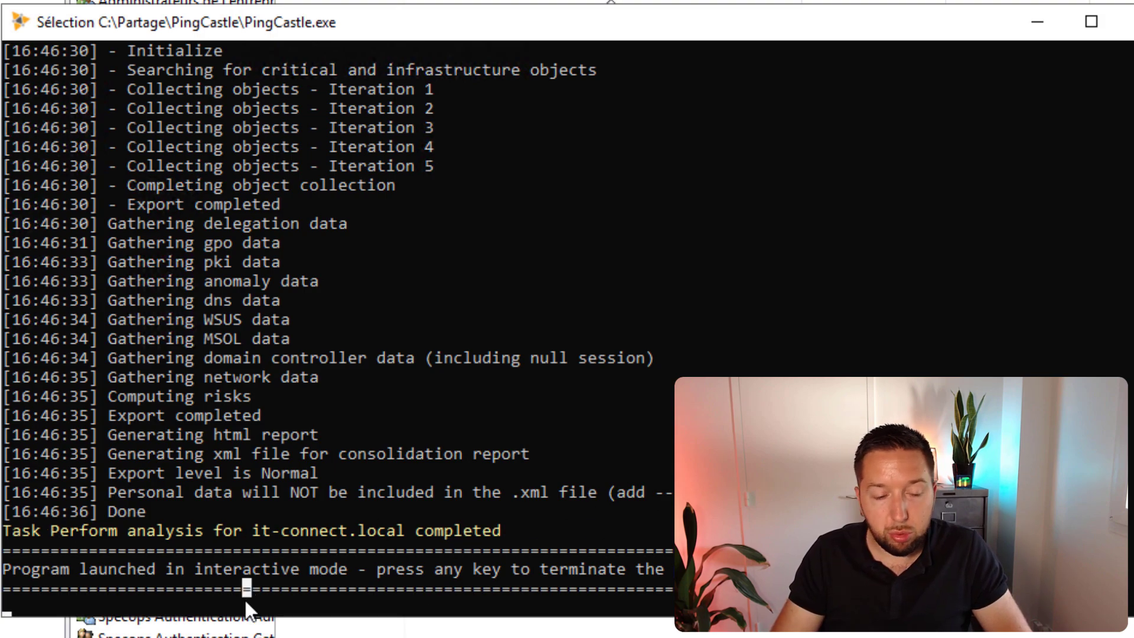
key(Return)
key(Return)
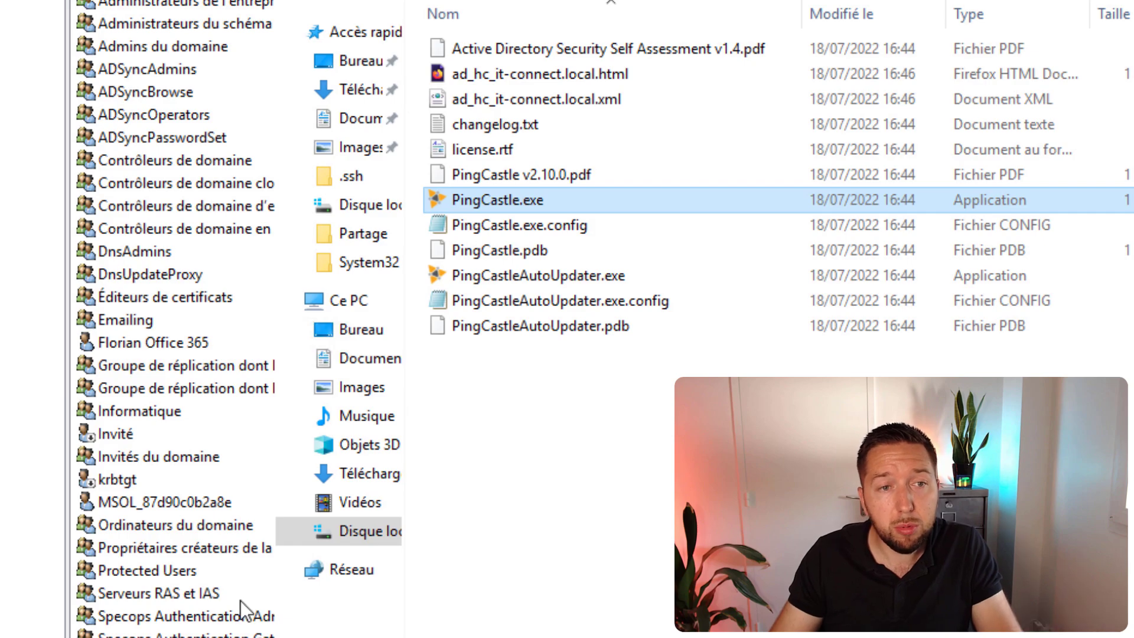
- Locate the generated HTML and XML reports in the PingCastle folder and open ad_hc_it-connect.local.html
click(718, 582)
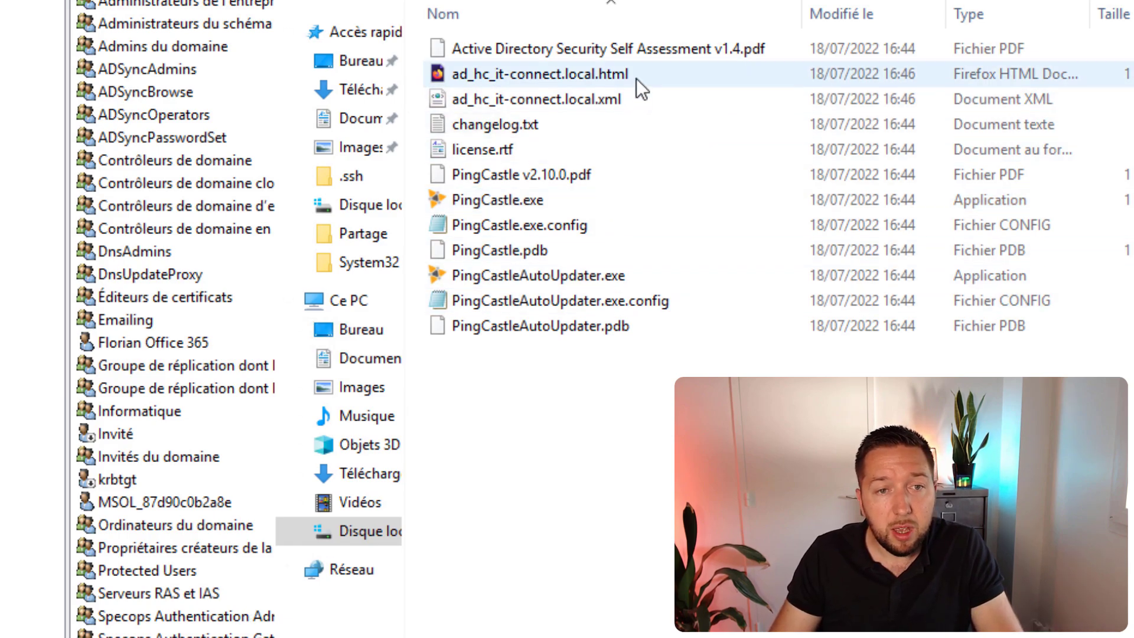
click(622, 97)
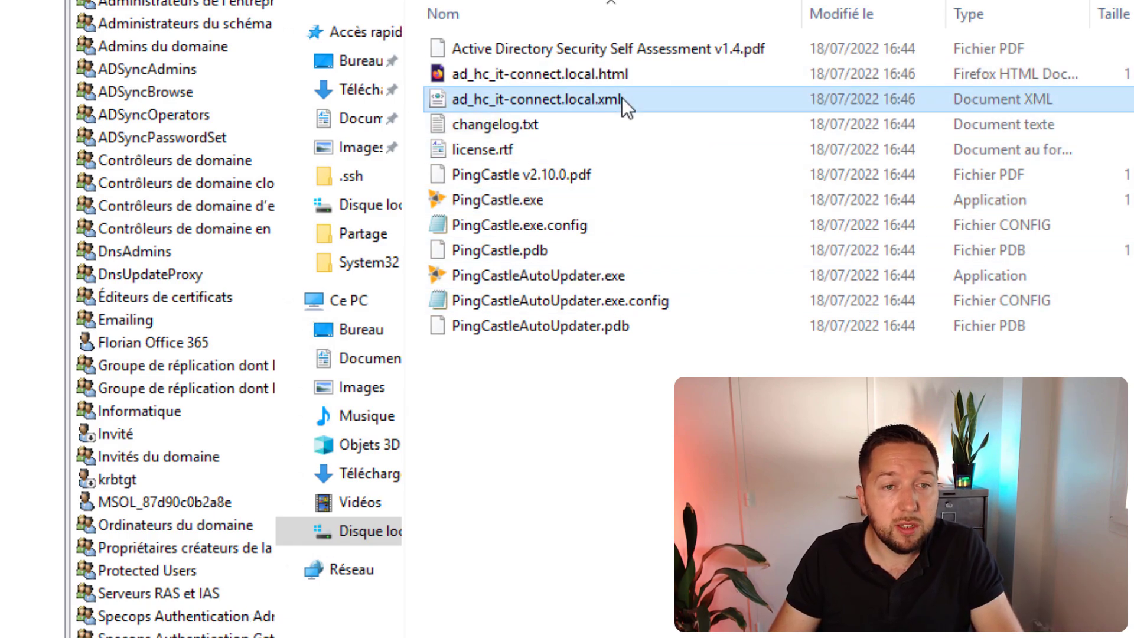
double_click(618, 79)
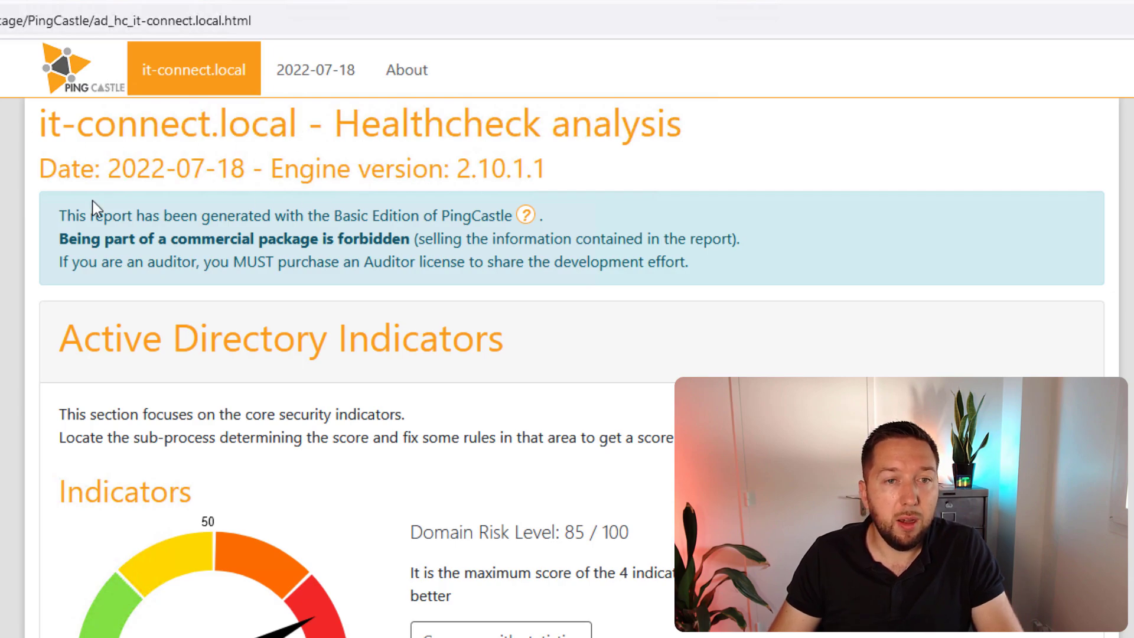
- Examine the healthcheck report's date and engine version, and the domain risk level under Active Directory Indicators
drag(359, 169, 631, 172)
click(632, 171)
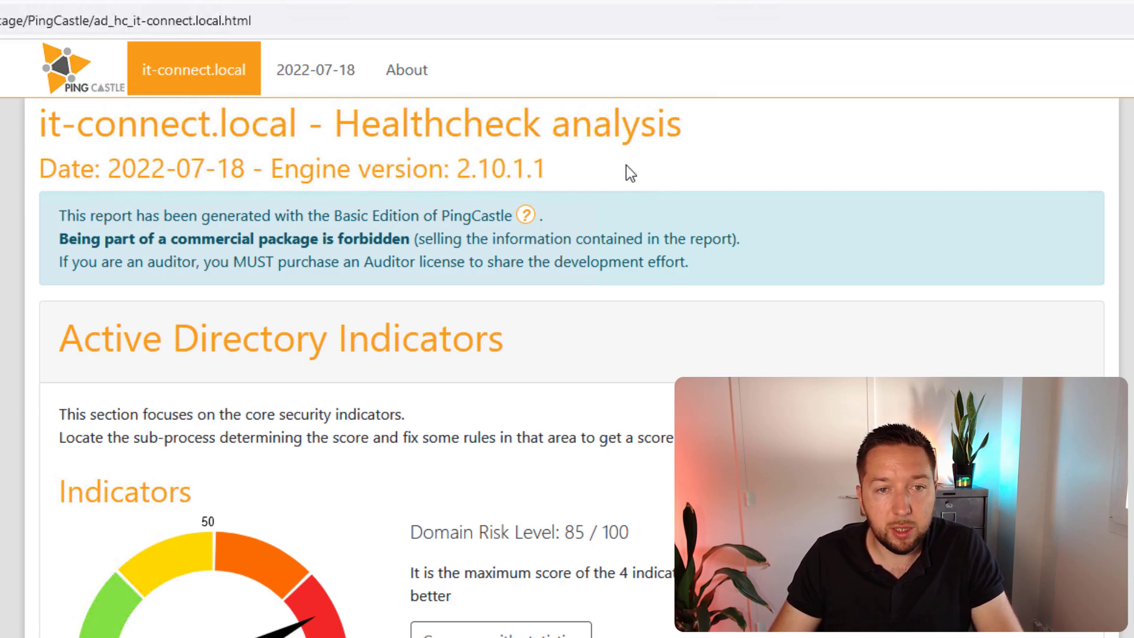
scroll(769, 357, down, 2)
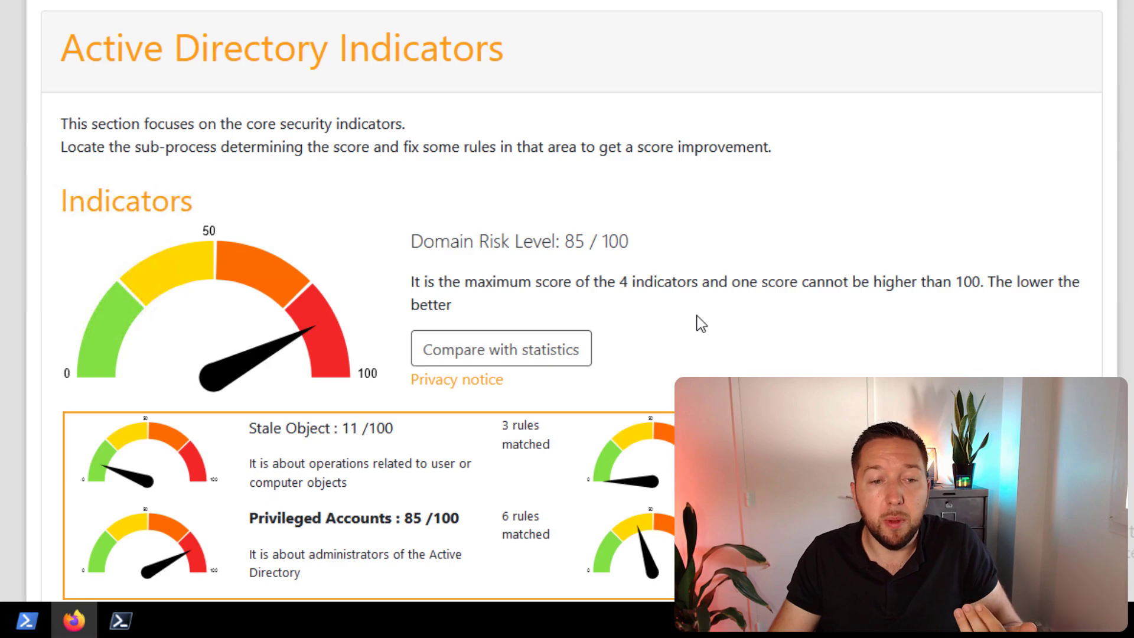
- Examine the overall domain risk level and the Stale Object, Privileged Accounts, Trusts and Anomalies indicator scores
scroll(702, 323, down, 2)
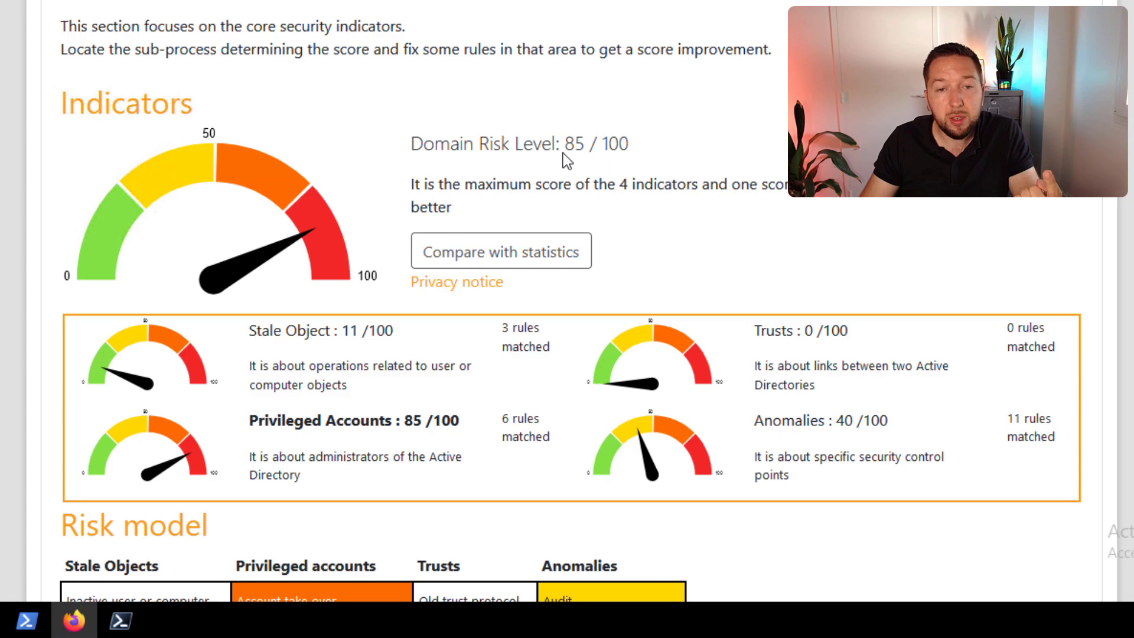
drag(564, 151, 666, 153)
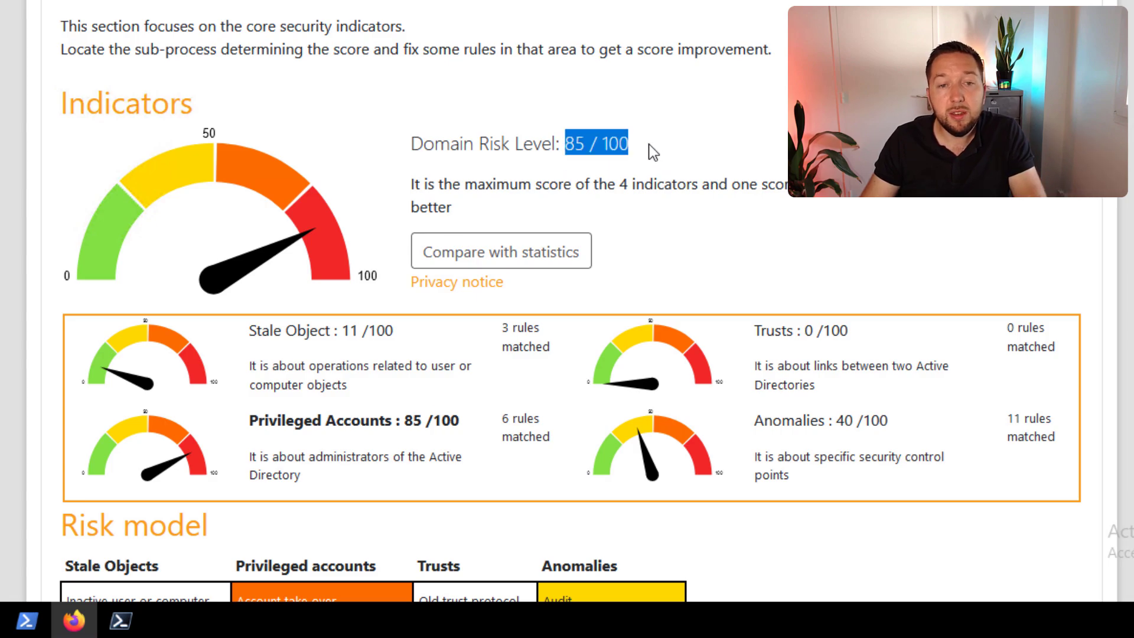
click(632, 144)
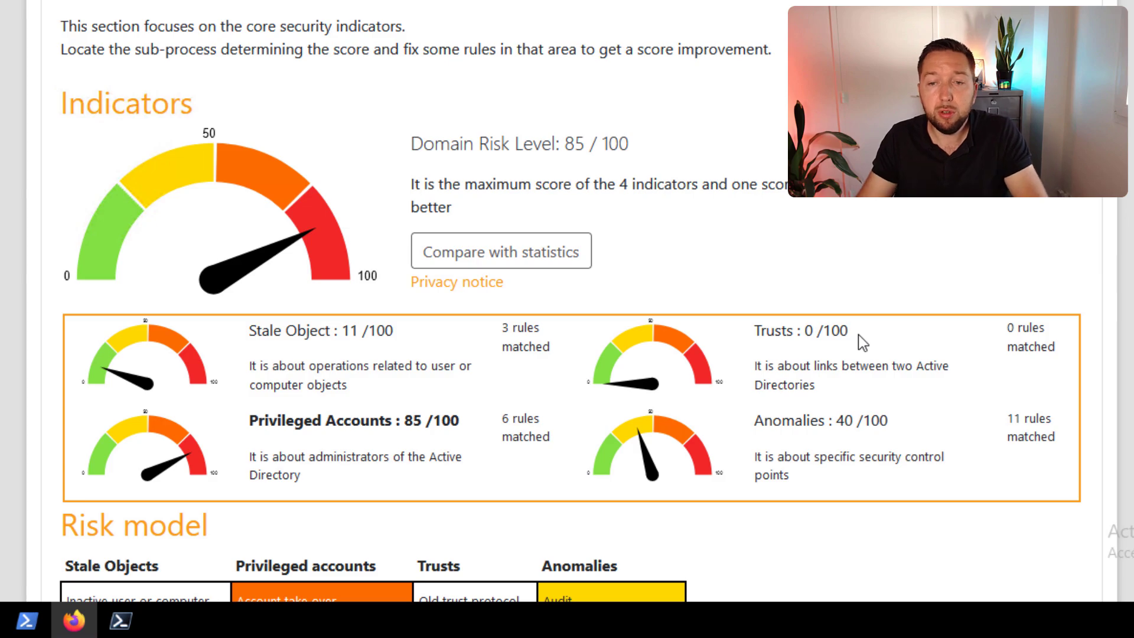
key(Tab)
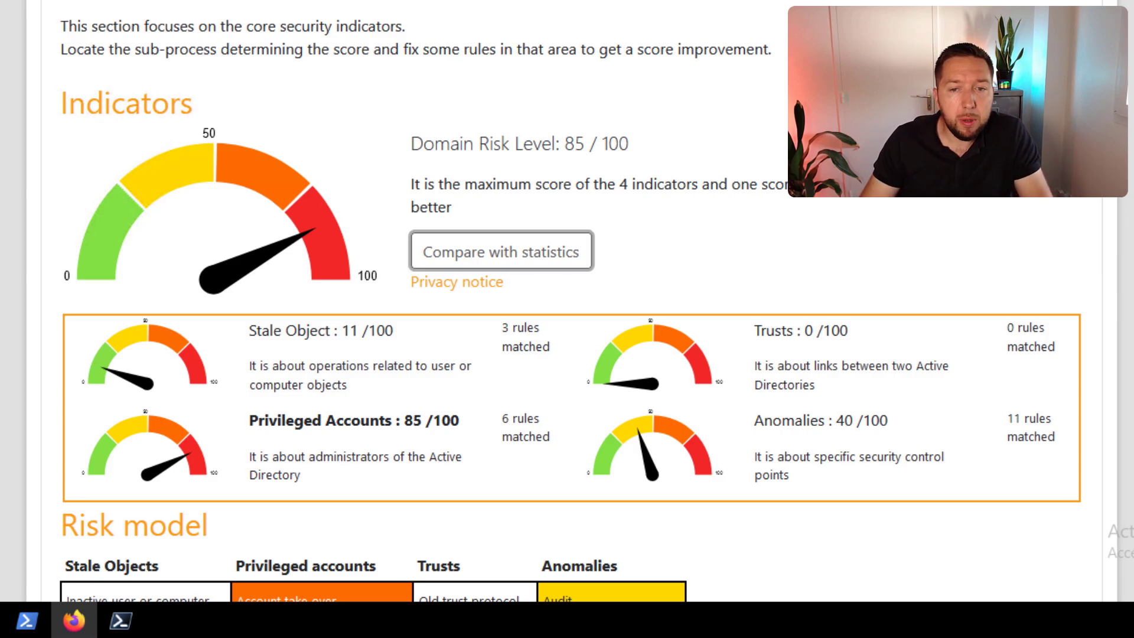
- Examine the Risk model matrix and its colour legend below the indicators
scroll(567, 301, down, 5)
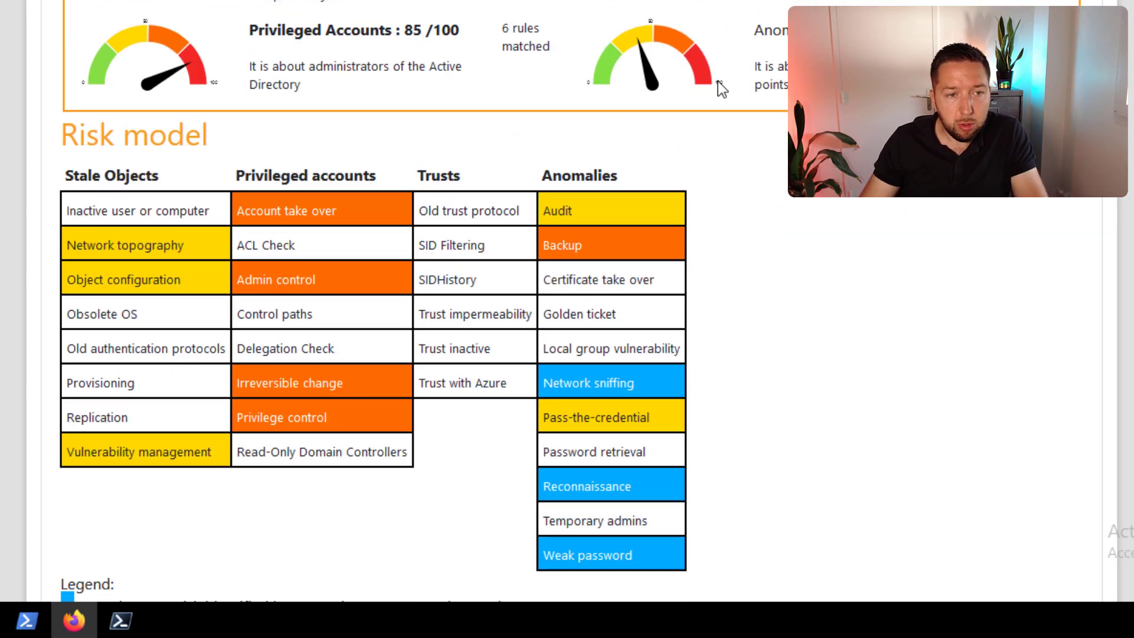
scroll(718, 82, down, 1)
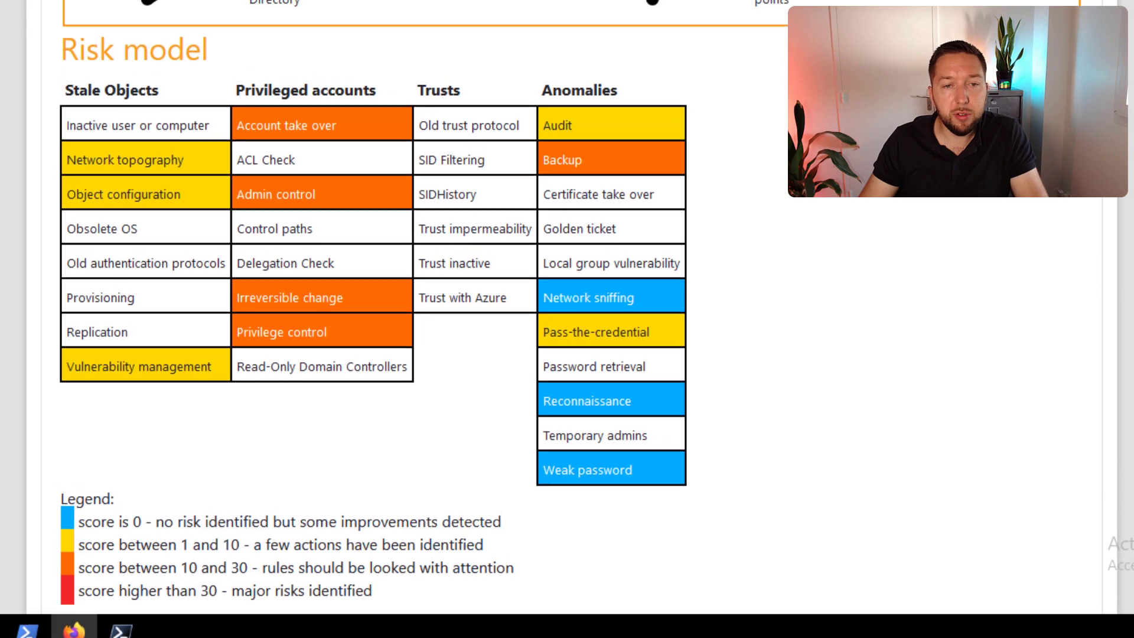
scroll(945, 176, down, 1)
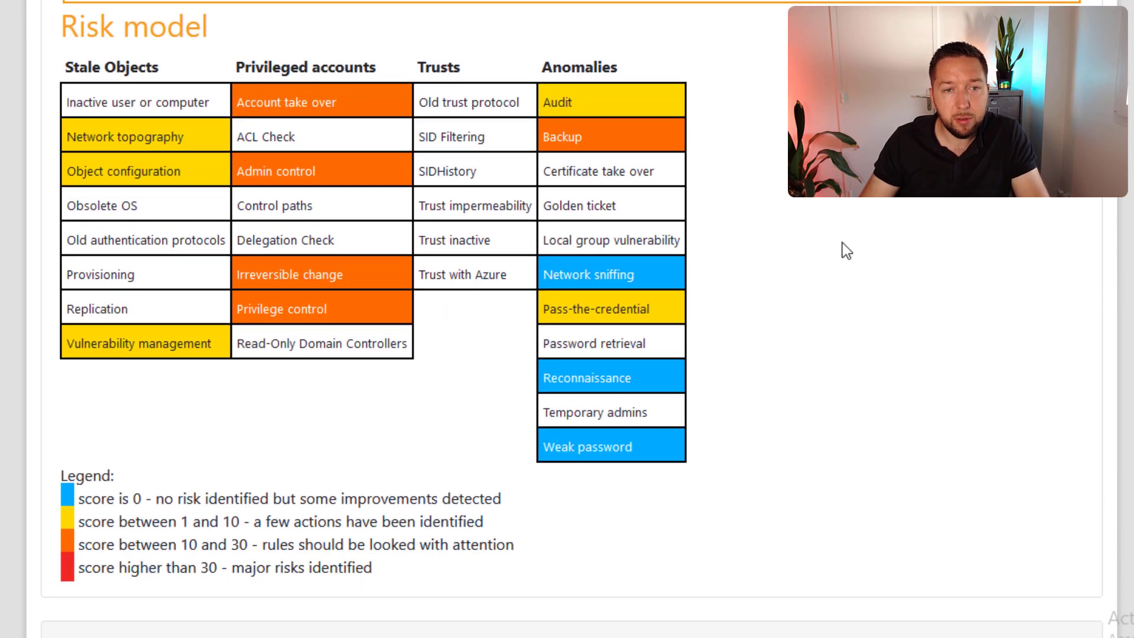
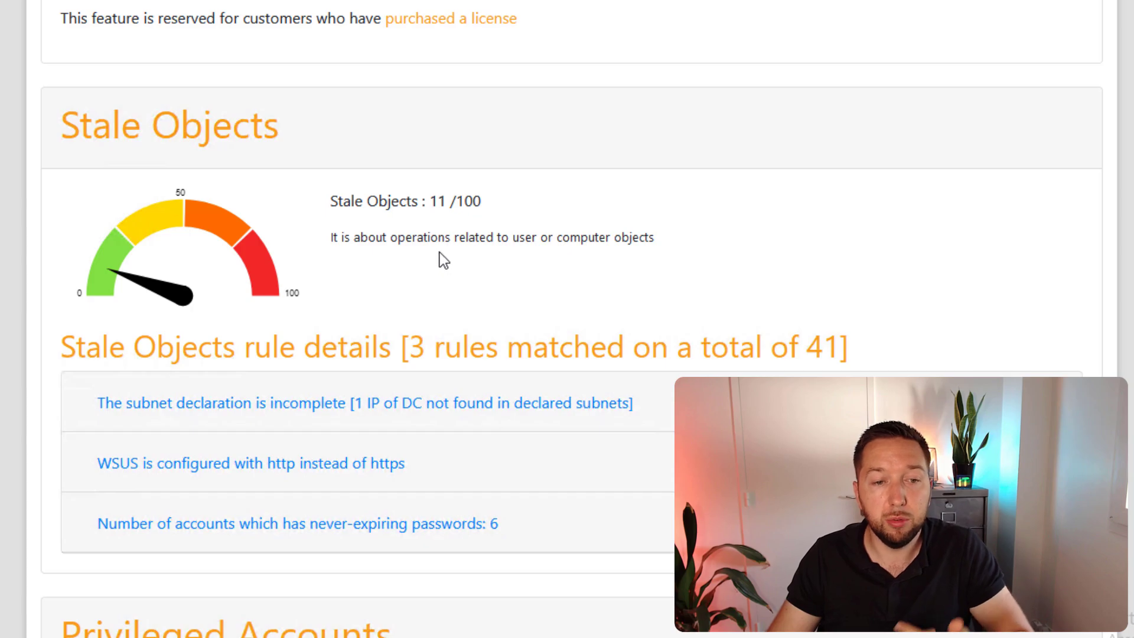
- Expand the incomplete subnet declaration rule under Stale Objects and read its explanation, advised solution and affected domain controller
scroll(435, 247, down, 2)
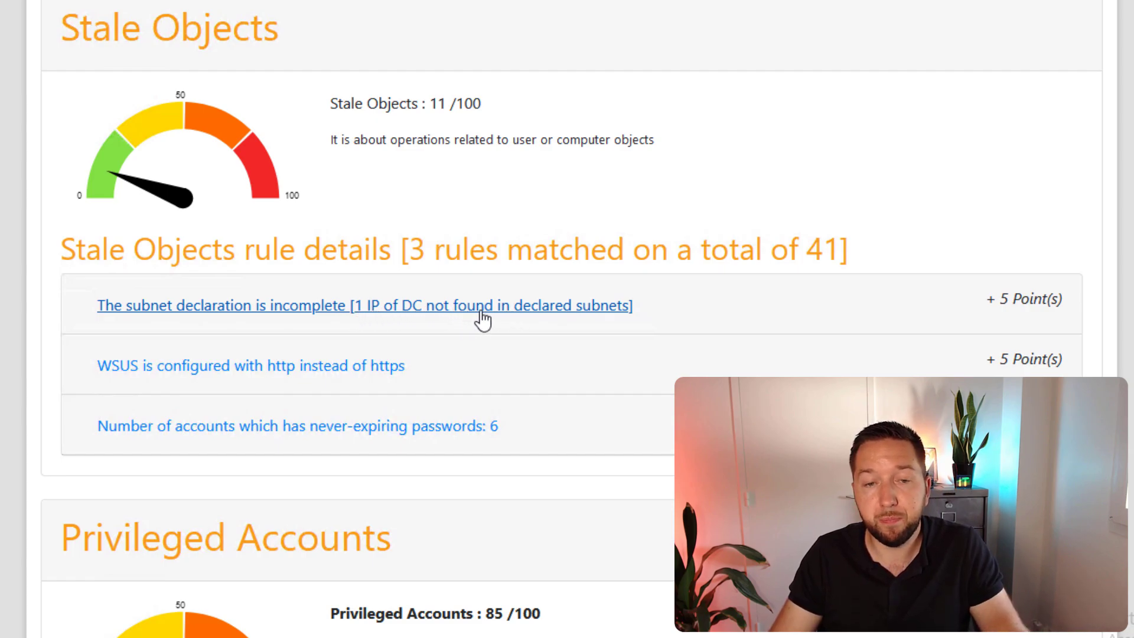
click(441, 319)
scroll(479, 338, down, 3)
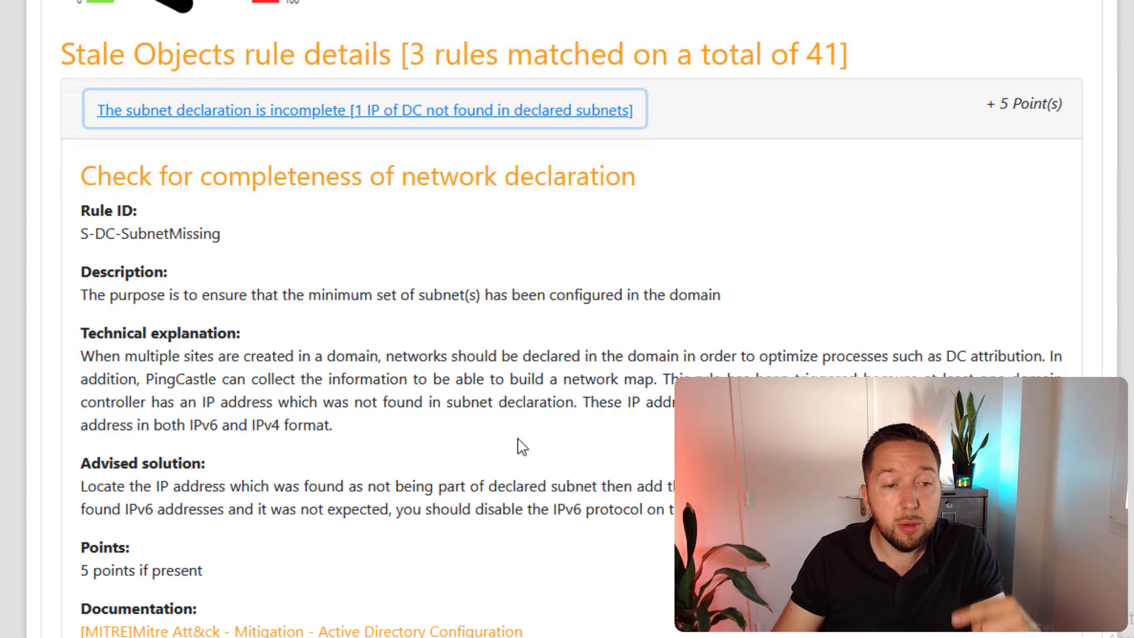
scroll(518, 440, down, 3)
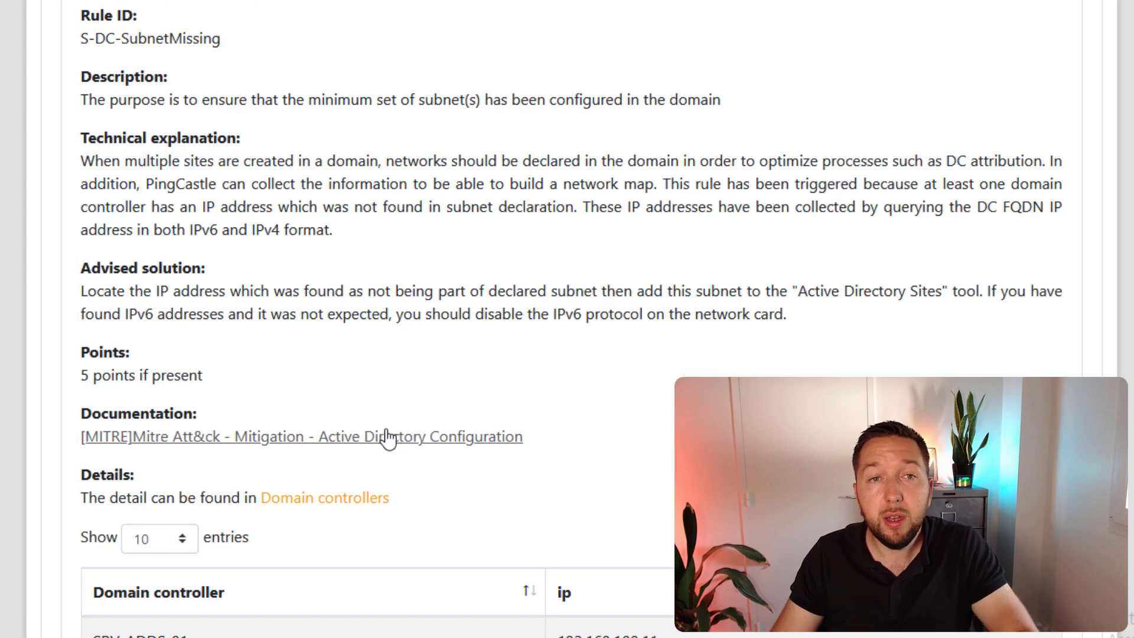
scroll(388, 437, down, 3)
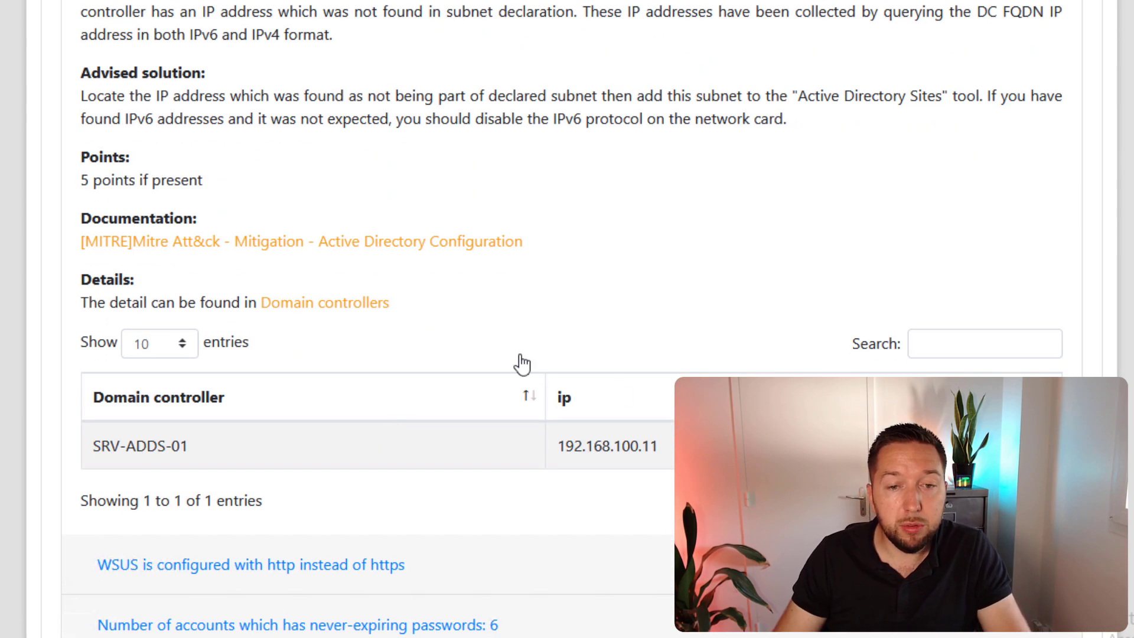
scroll(566, 342, up, 3)
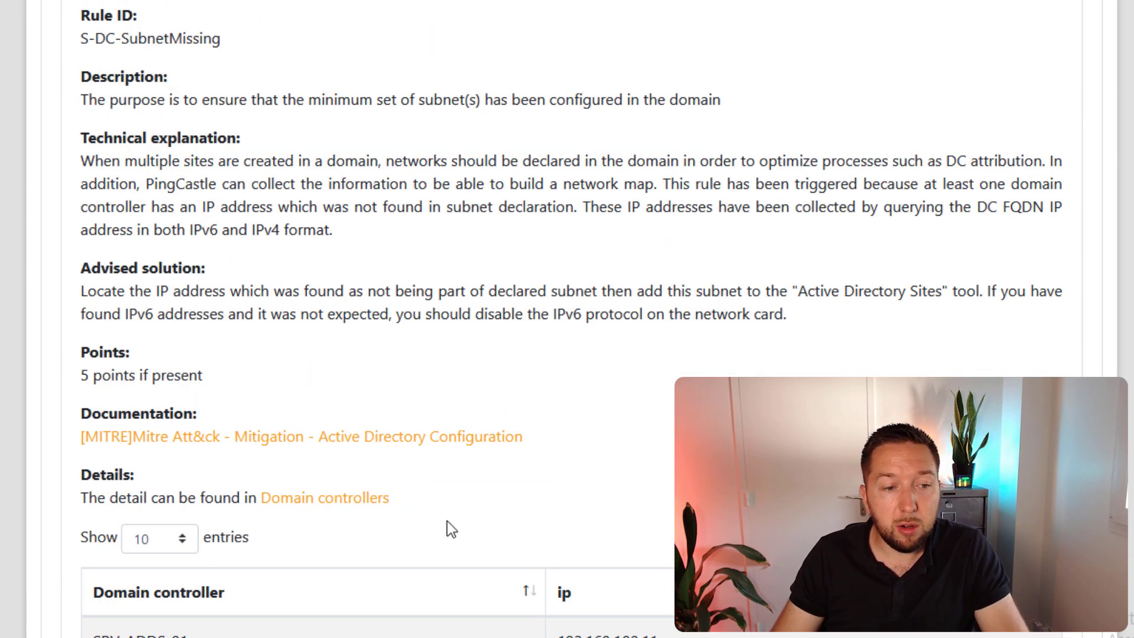
- Open the Sites et services Active Directory console from the Windows administration tools, expand Sites and widen the tree area
key(super)
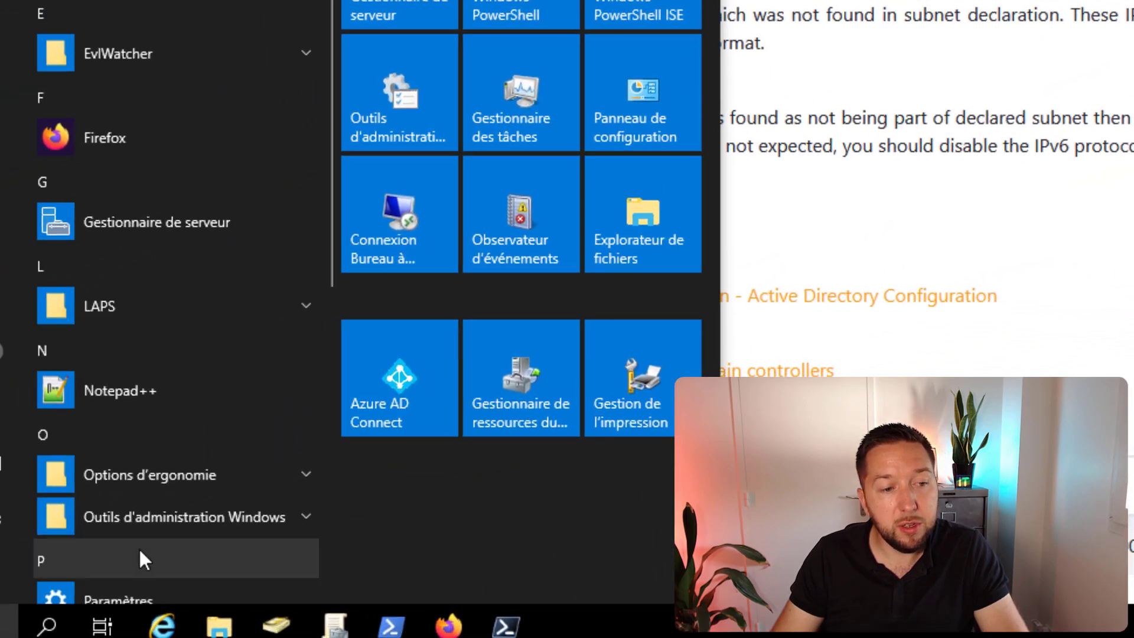
click(187, 509)
scroll(246, 416, down, 10)
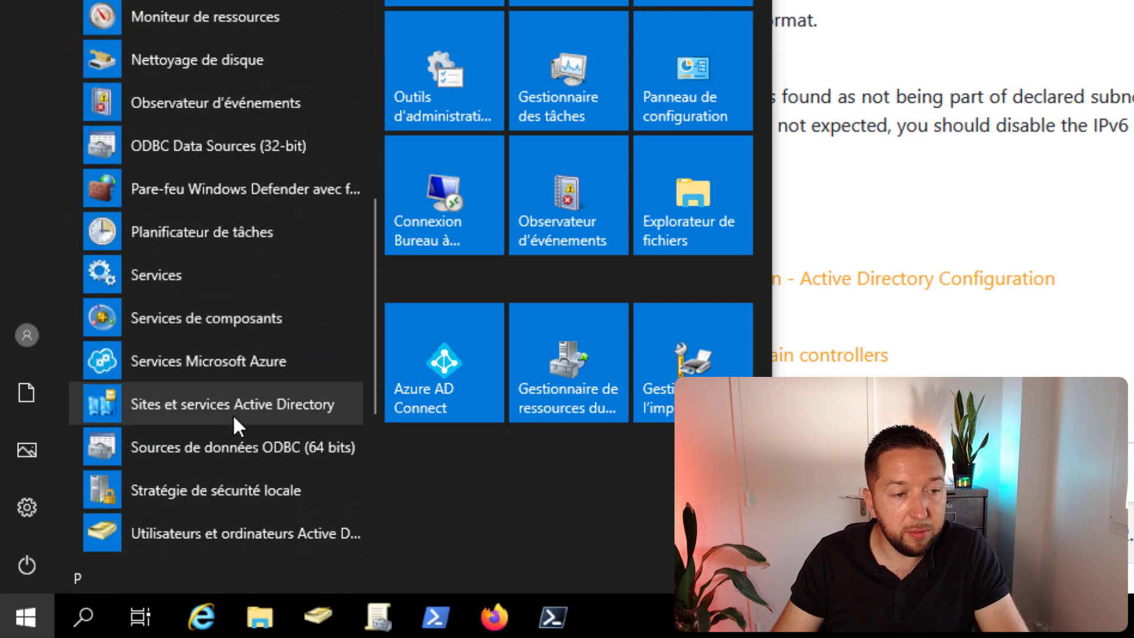
click(162, 396)
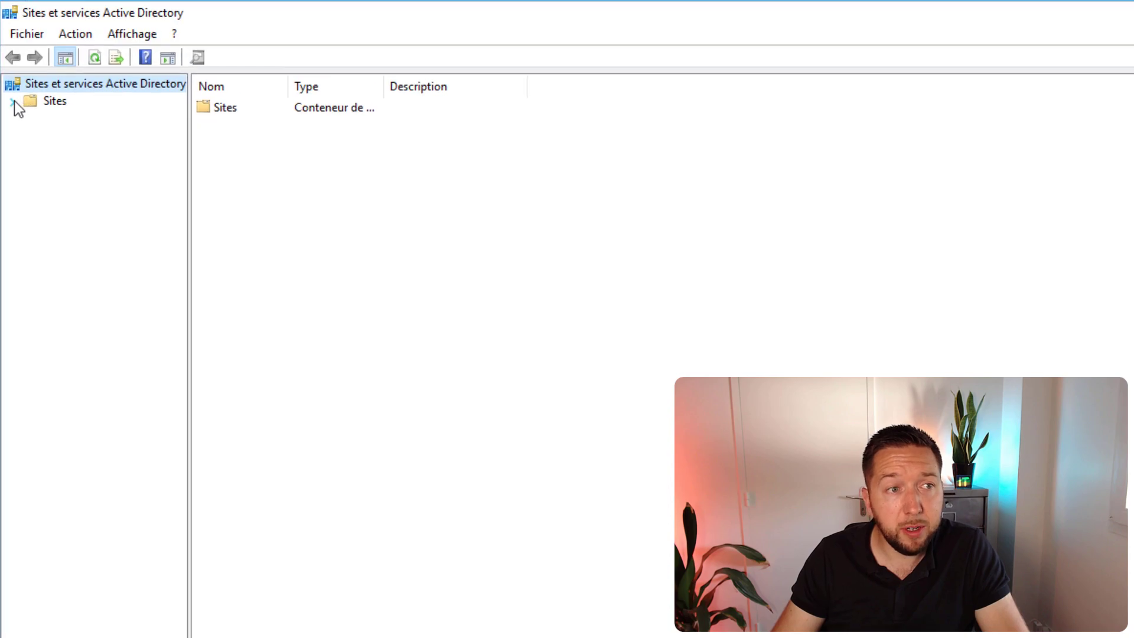
click(13, 101)
drag(190, 147, 312, 142)
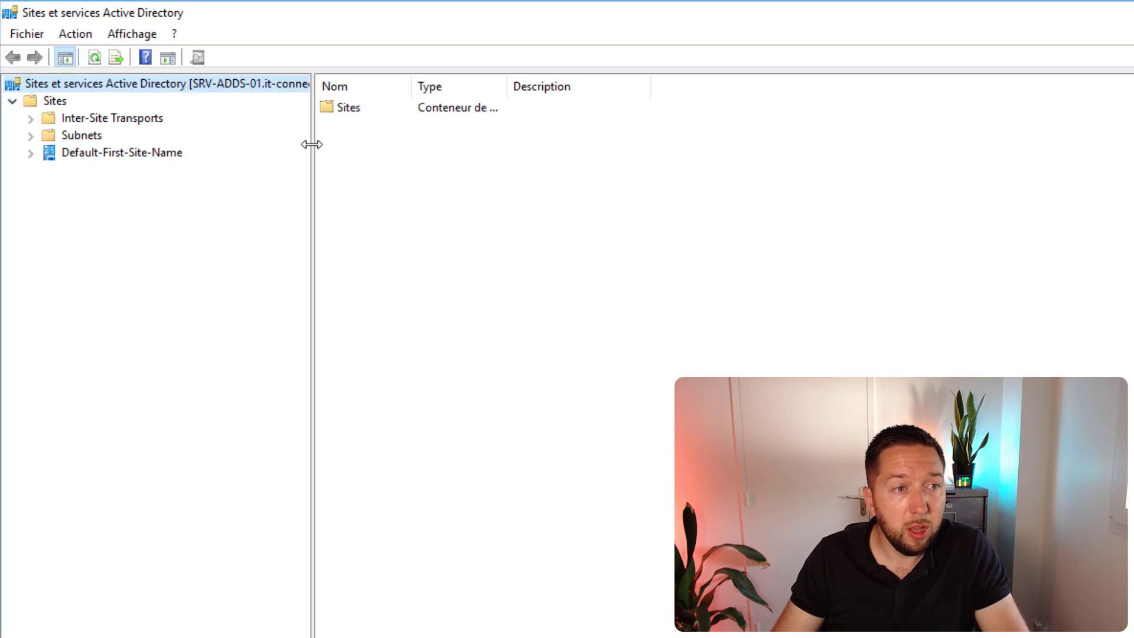
- Look at the default site and the Subnets container, open the new subnet form there and close it without creating anything
click(75, 155)
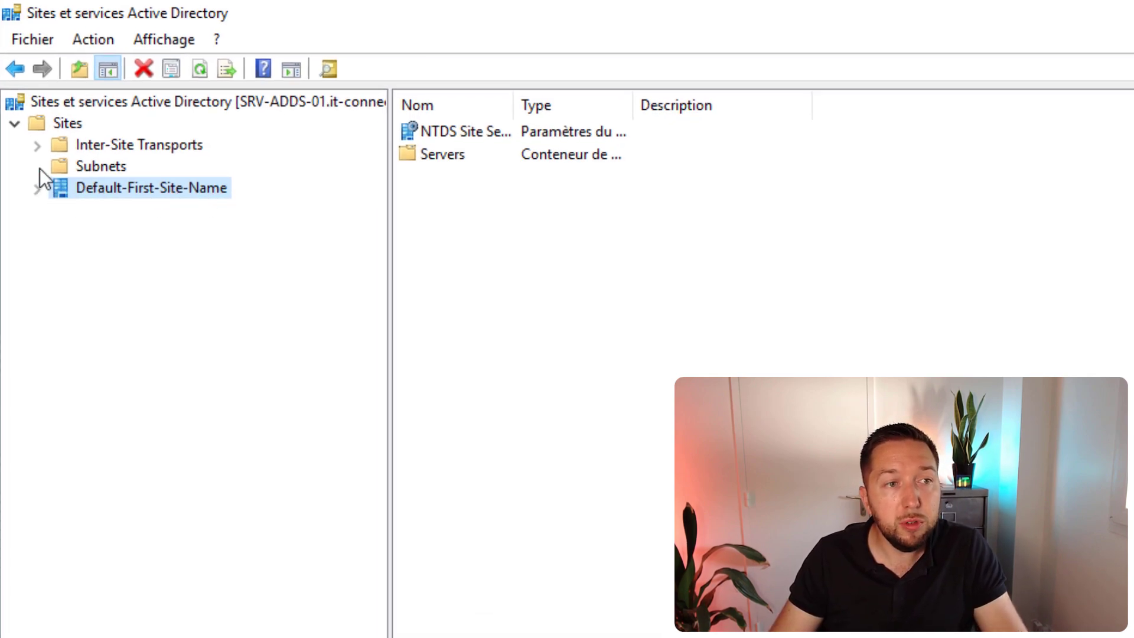
click(102, 168)
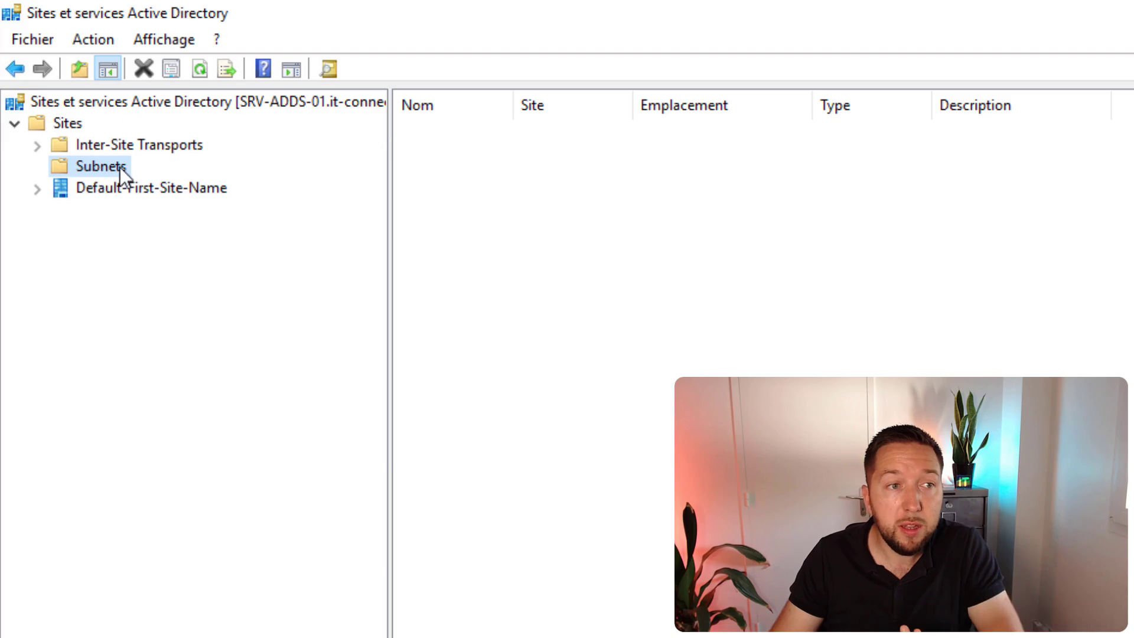
right_click(123, 168)
click(212, 210)
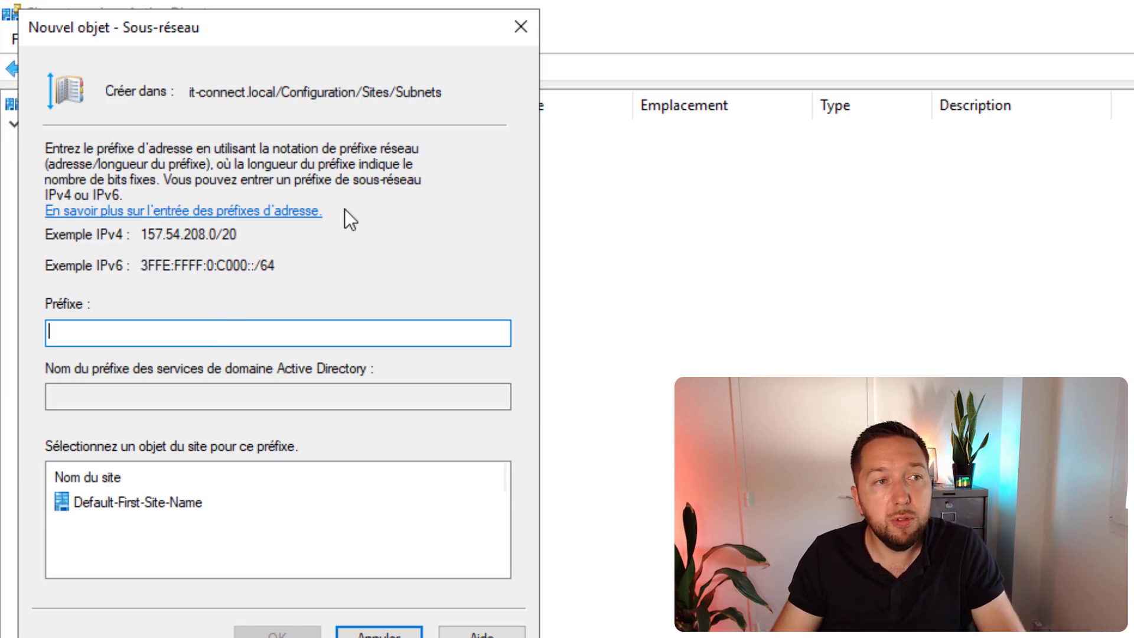
click(518, 29)
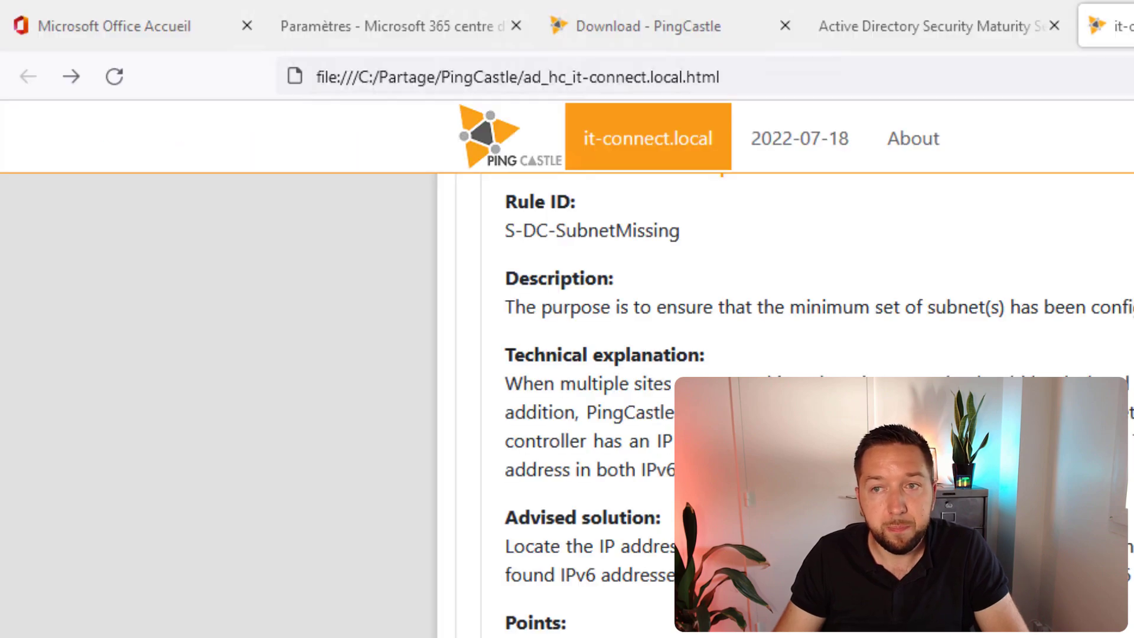
- Review the Privileged Accounts section of the PingCastle report, collapsing and re-expanding its rule details
scroll(768, 304, down, 10)
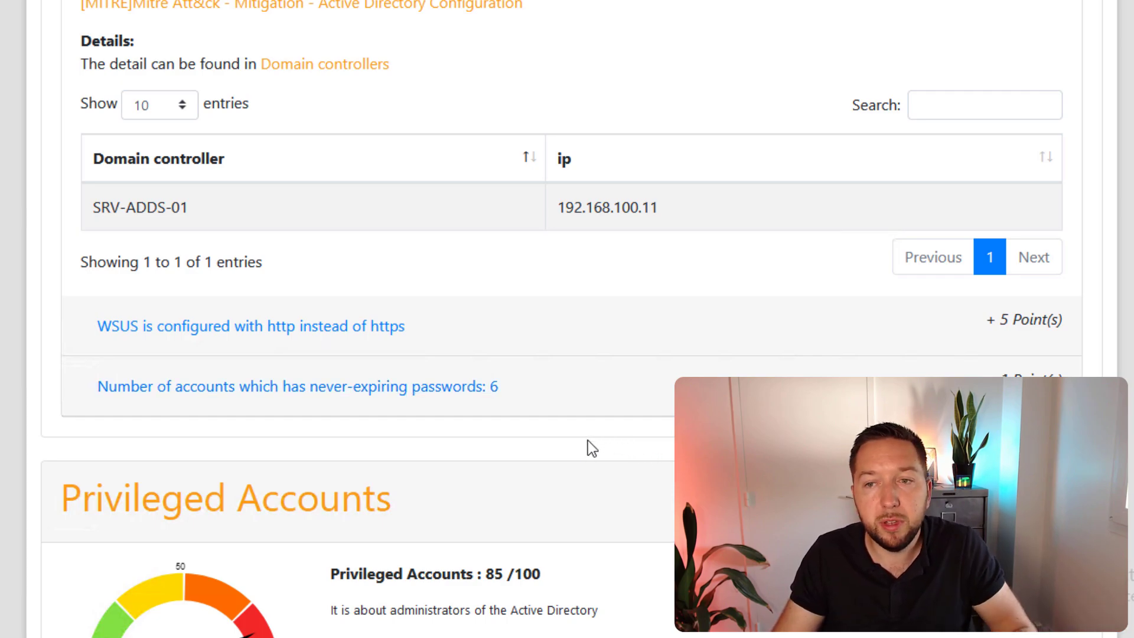
scroll(592, 487, down, 5)
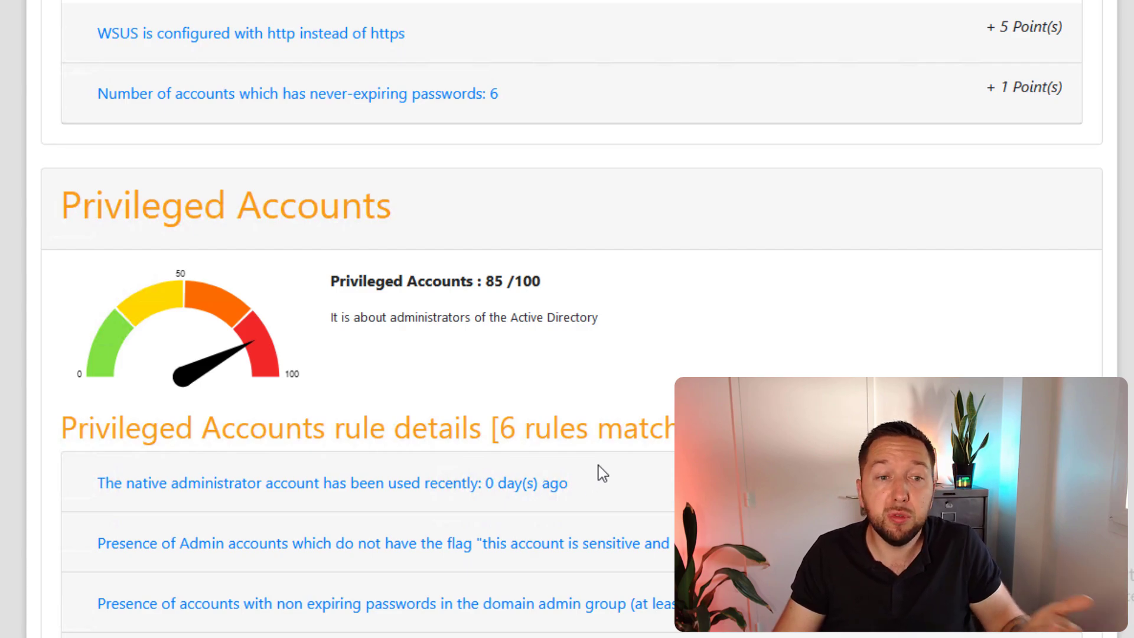
scroll(598, 466, down, 2)
scroll(598, 473, down, 3)
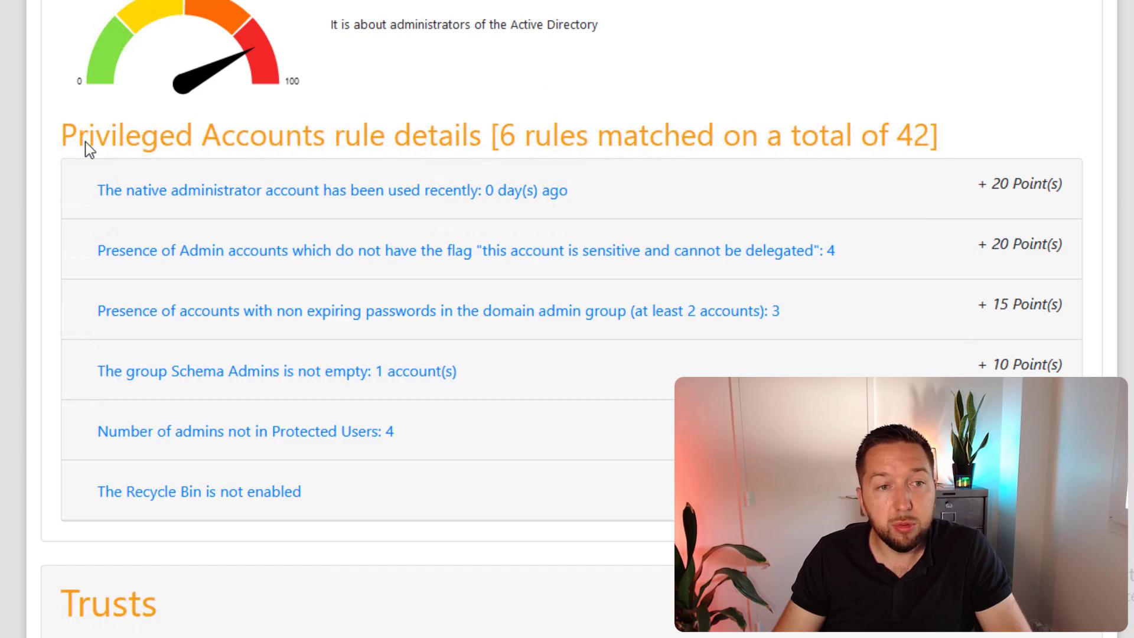
drag(85, 142, 372, 147)
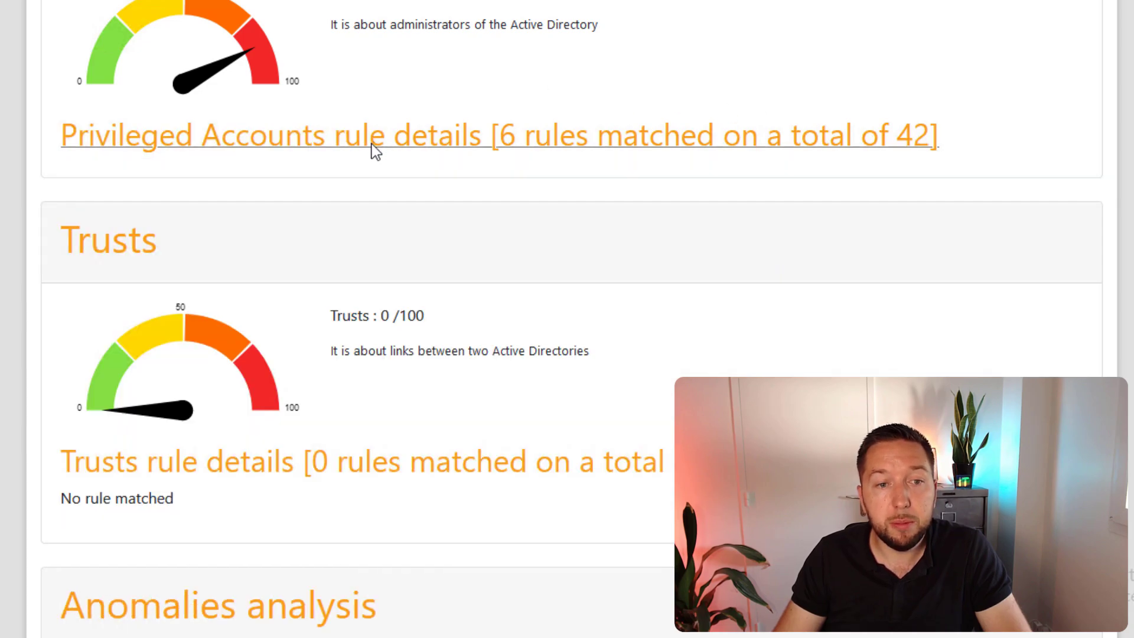
click(431, 121)
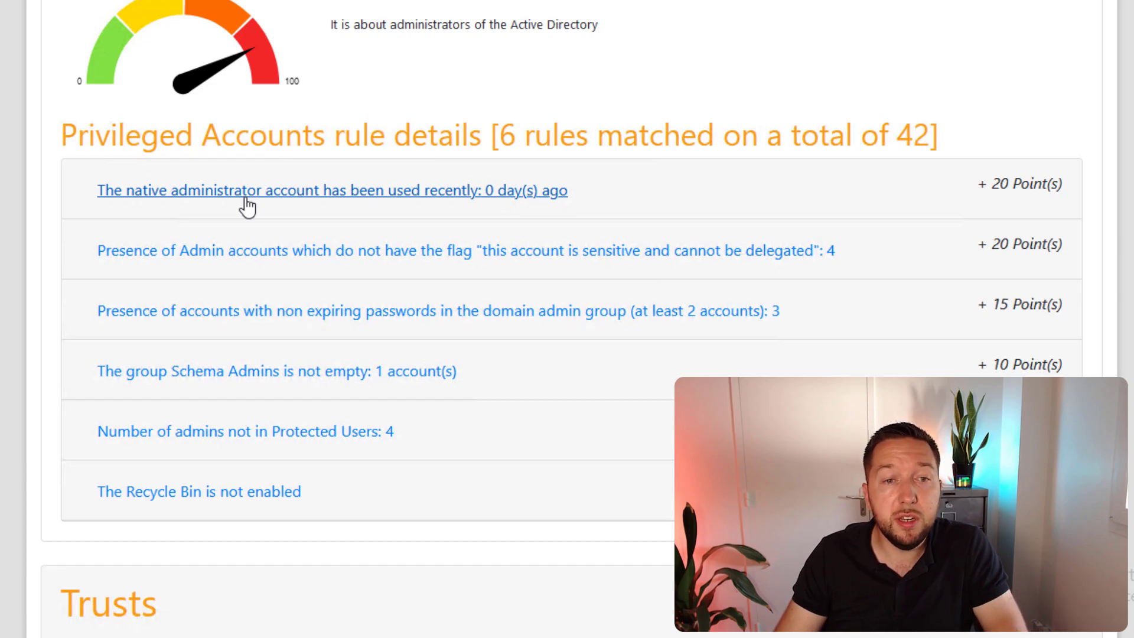
- Expand the rule on recent use of the native administrator account and read its explanation, advised solution and documentation
click(517, 196)
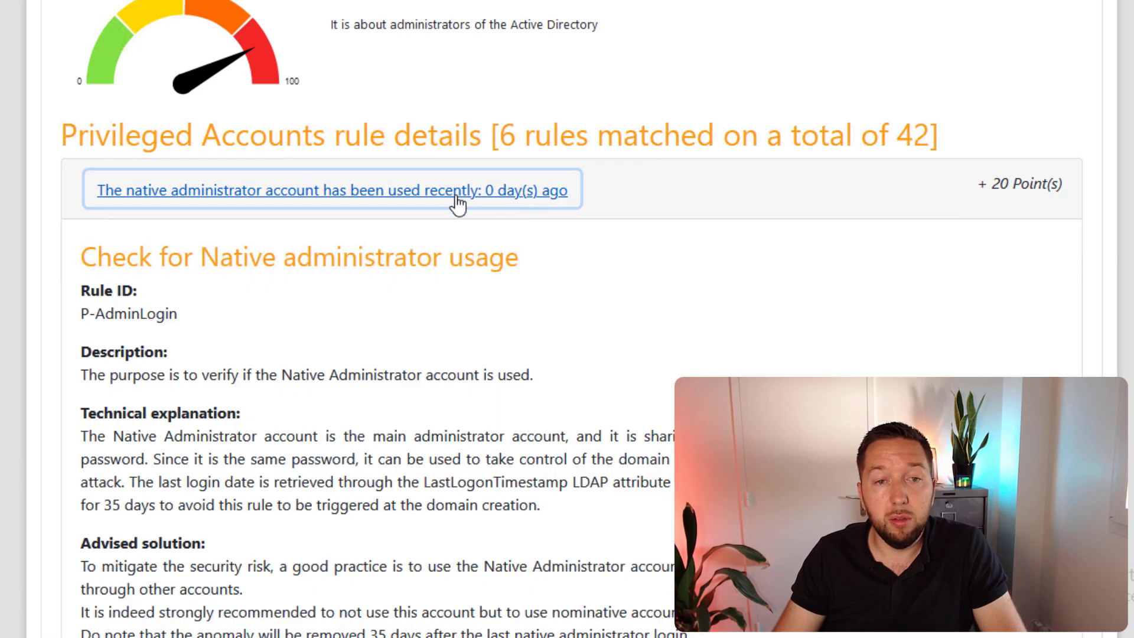
scroll(703, 334, down, 3)
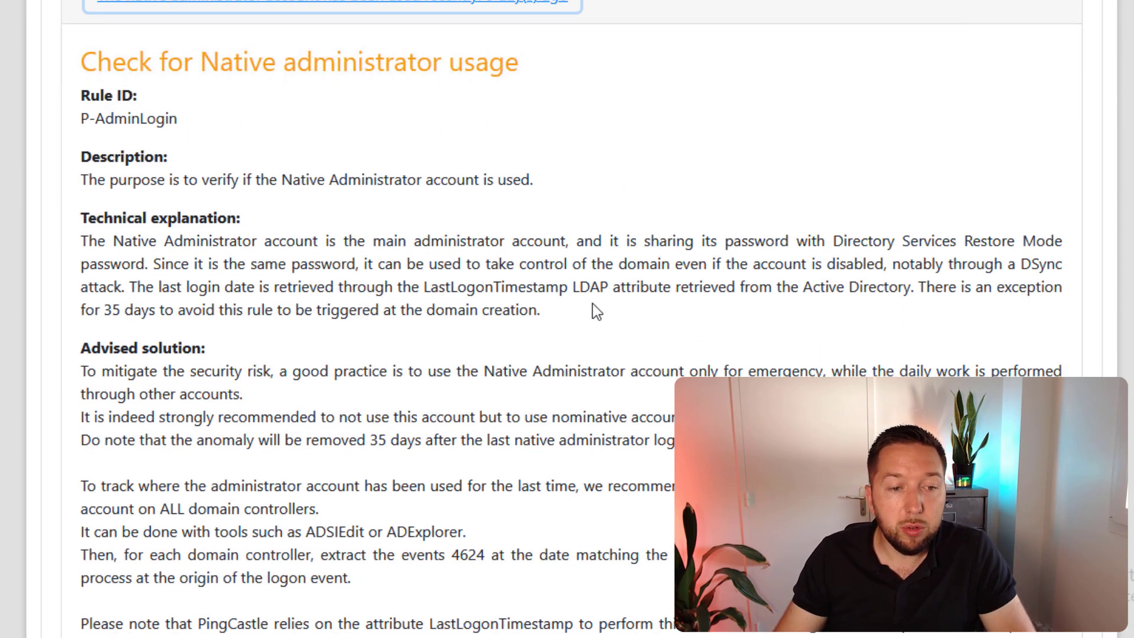
scroll(691, 313, down, 6)
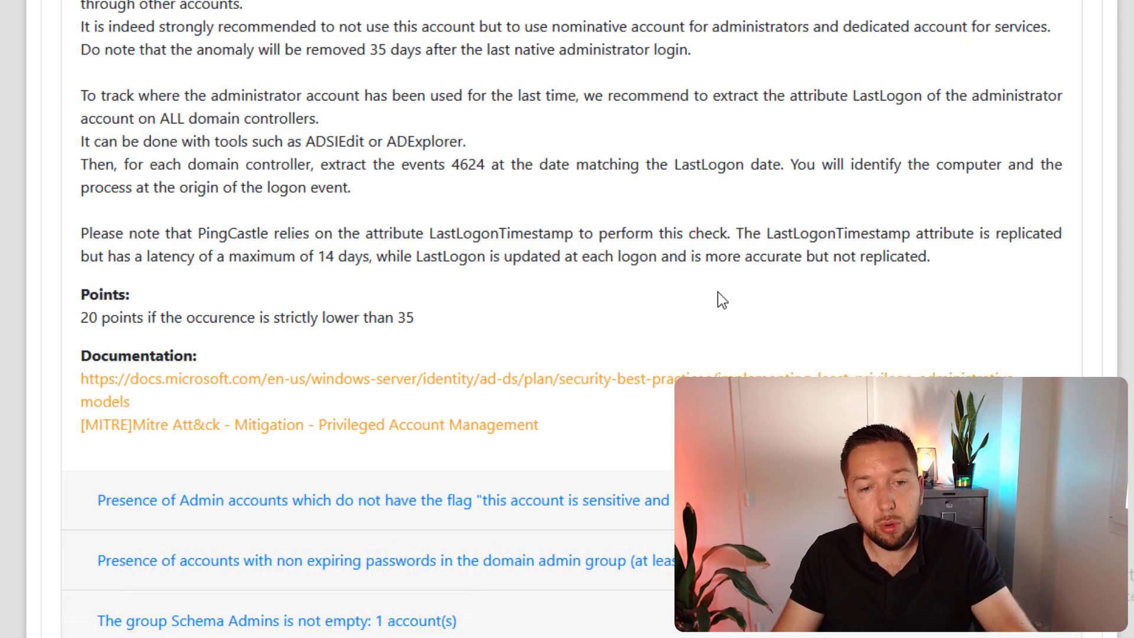
scroll(716, 294, down, 3)
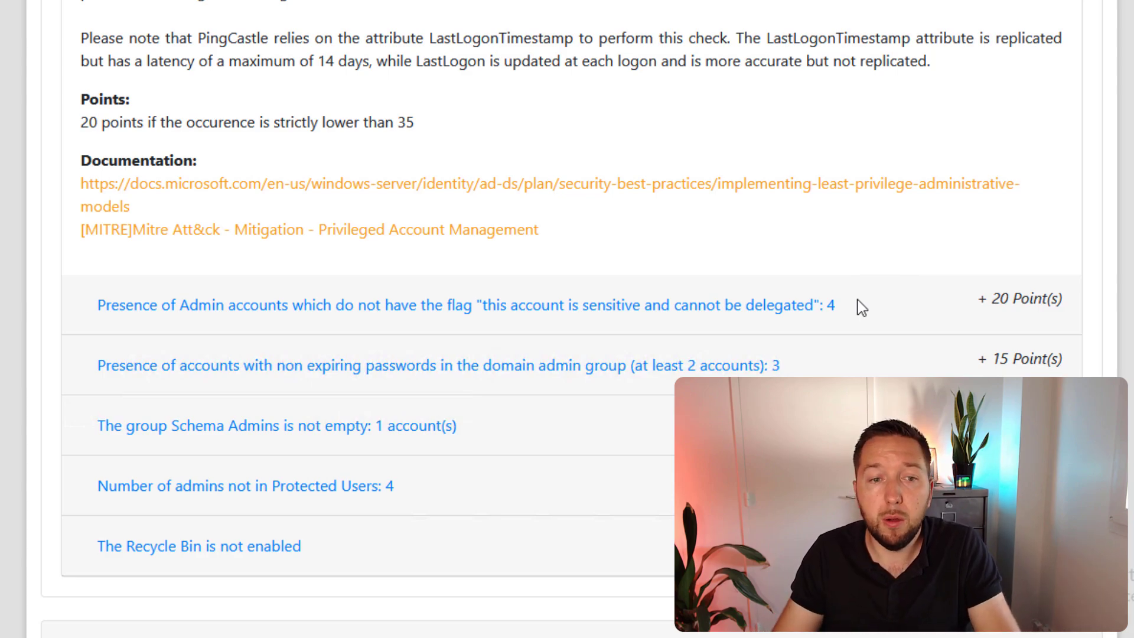
- Review the Trusts and Anomalies analysis sections and expand the rule about the remotely accessible spooler service
scroll(862, 306, down, 6)
scroll(682, 251, down, 3)
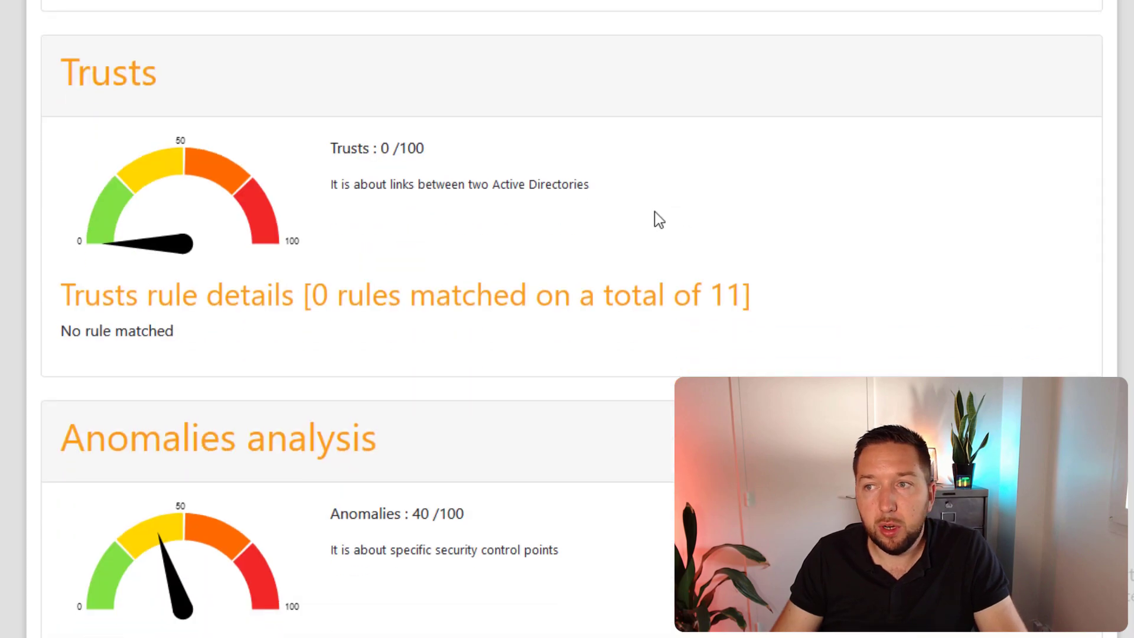
scroll(530, 354, down, 6)
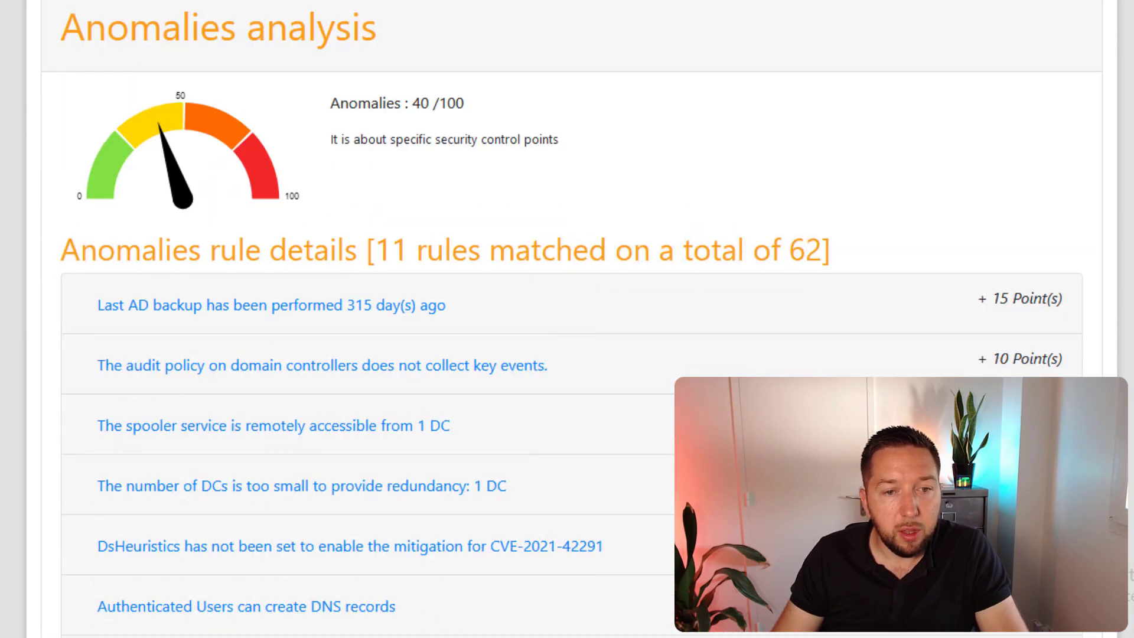
scroll(901, 349, down, 3)
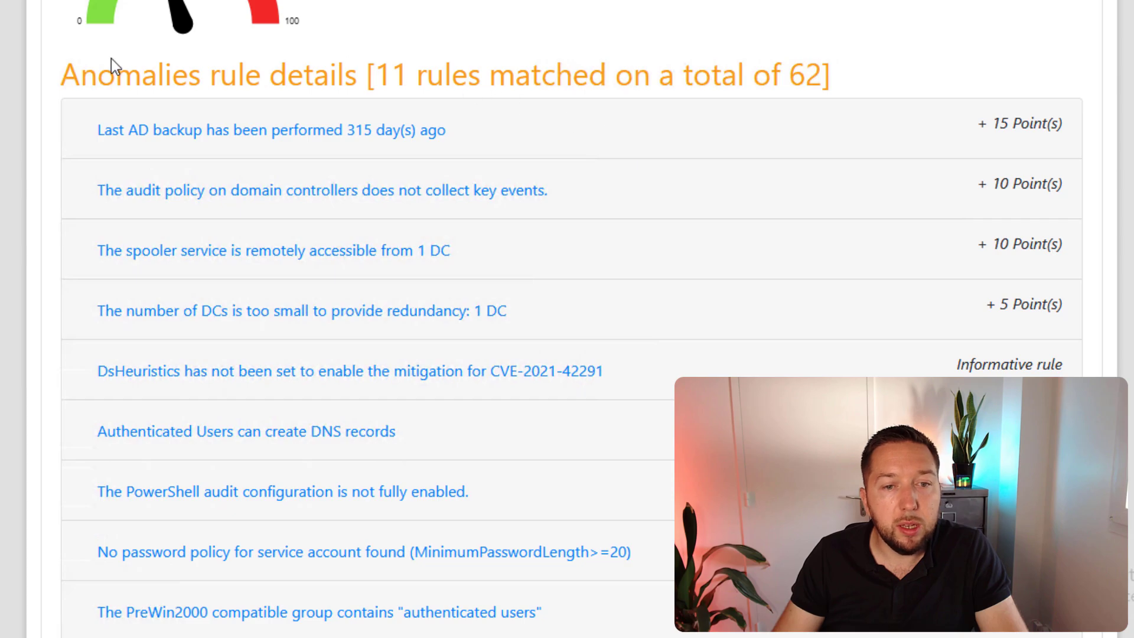
scroll(1, 184, down, 2)
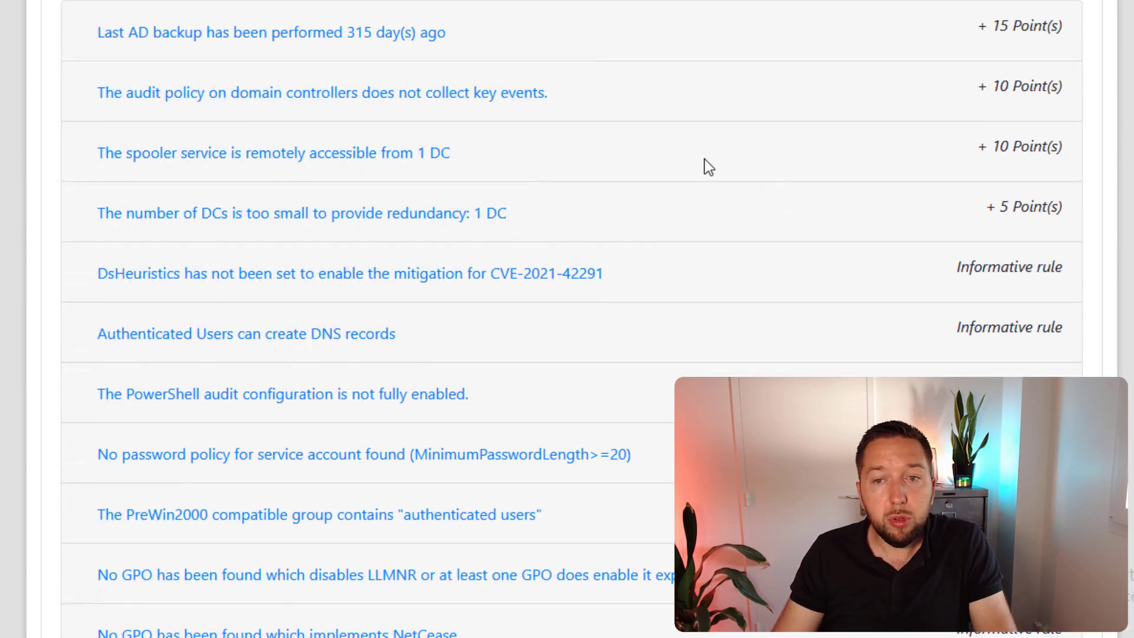
click(192, 169)
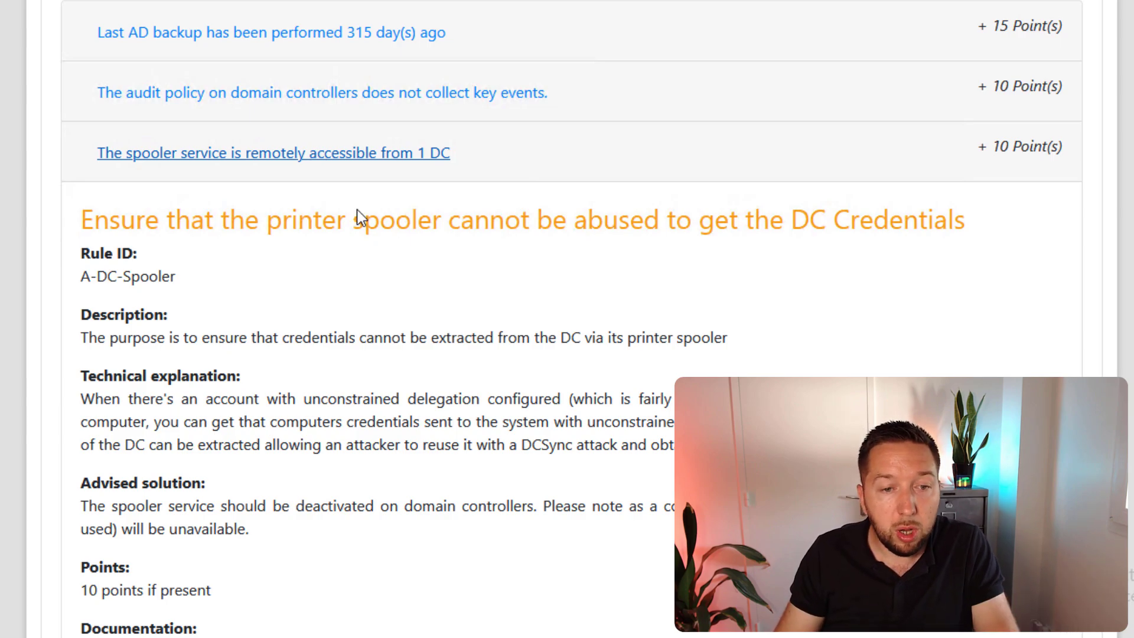
- Finish reading the spooler rule's advice, then launch services.msc and open the properties of the Spouleur d'impression service
scroll(356, 212, down, 2)
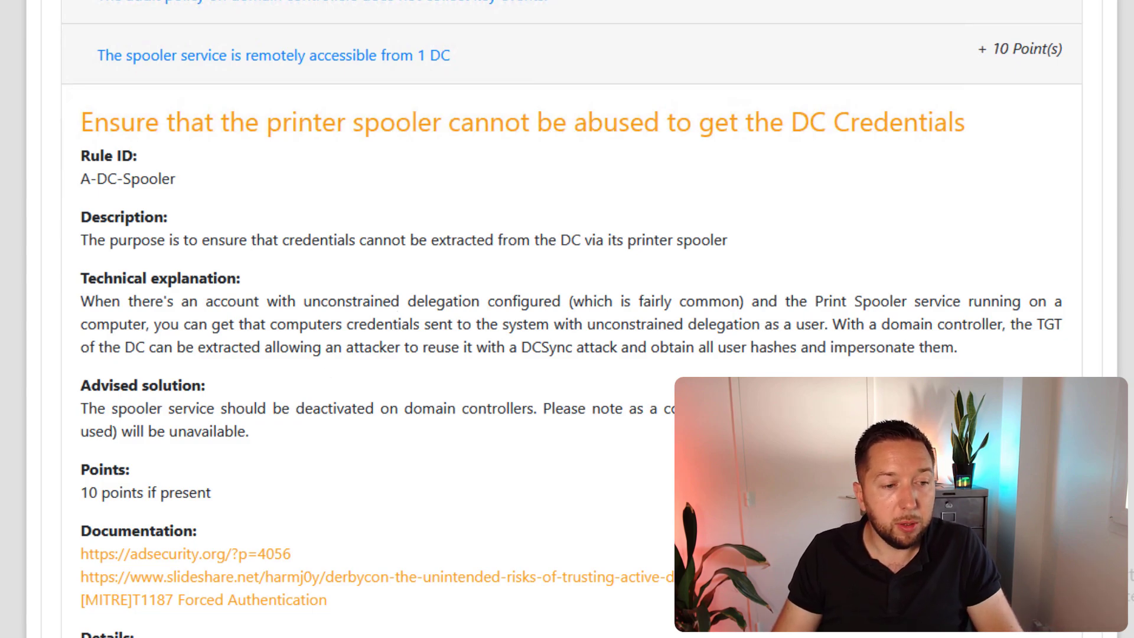
key(super+x)
click(18, 513)
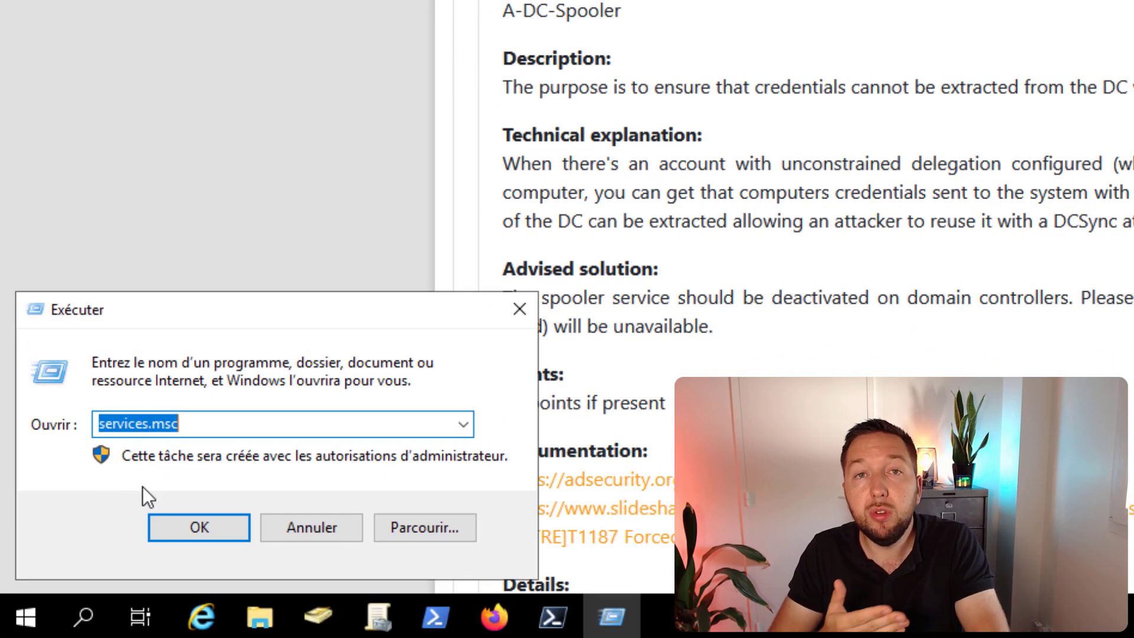
key(Return)
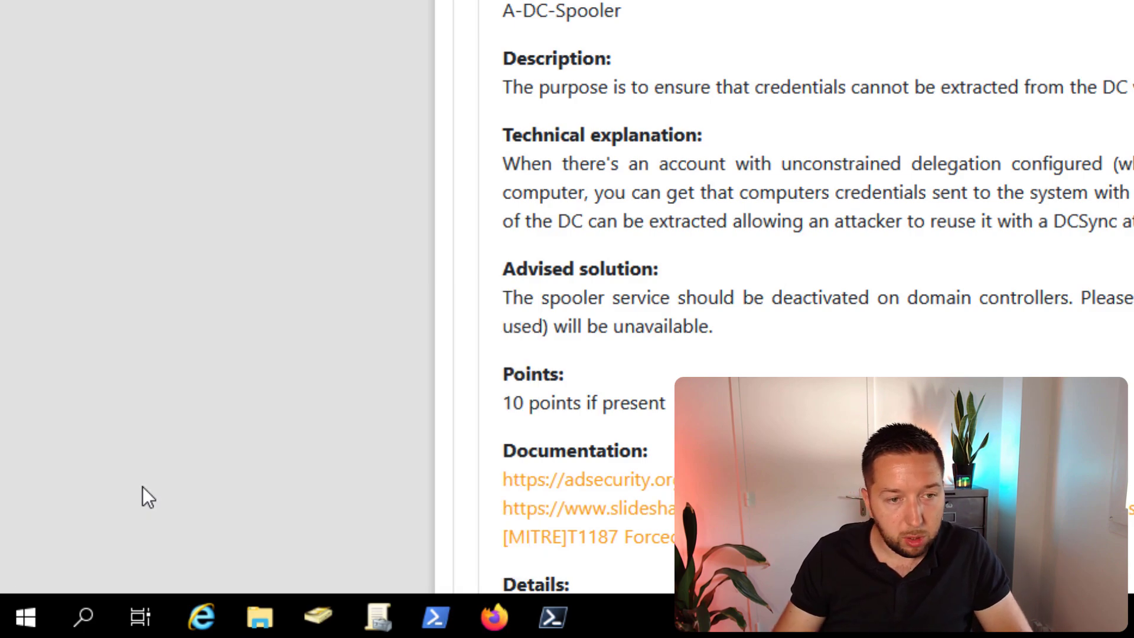
scroll(498, 250, down, 20)
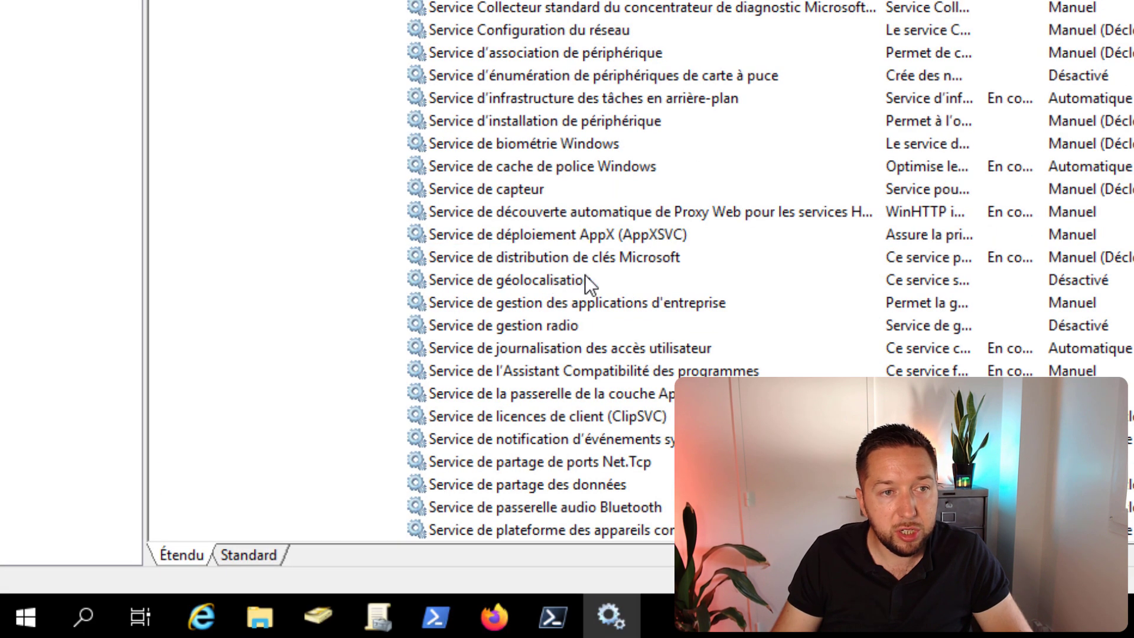
scroll(585, 274, down, 20)
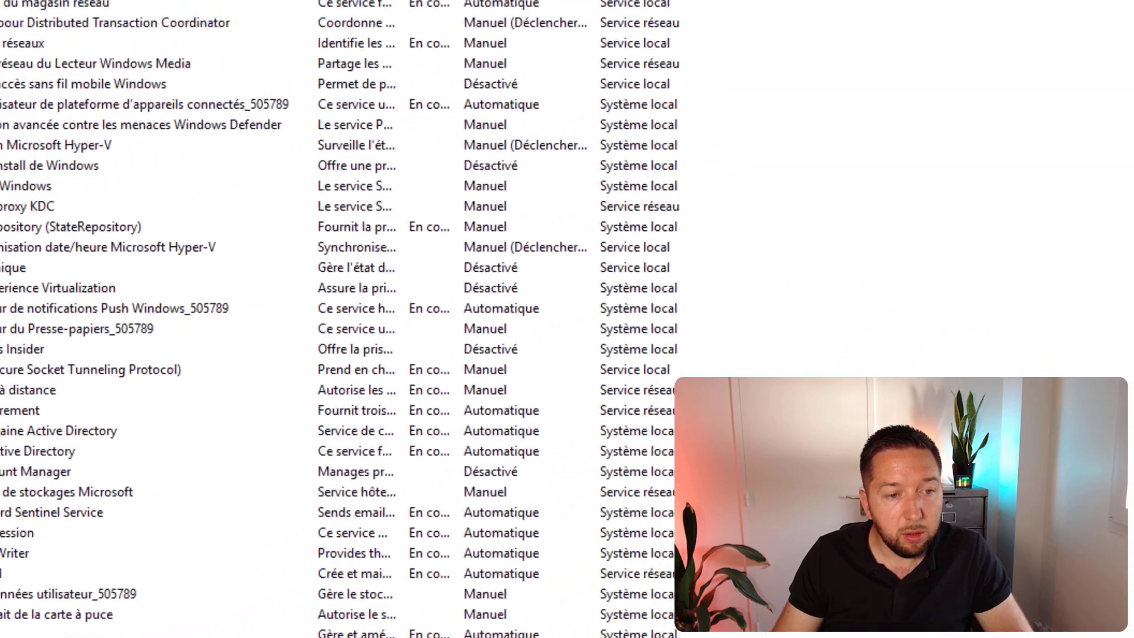
double_click(502, 325)
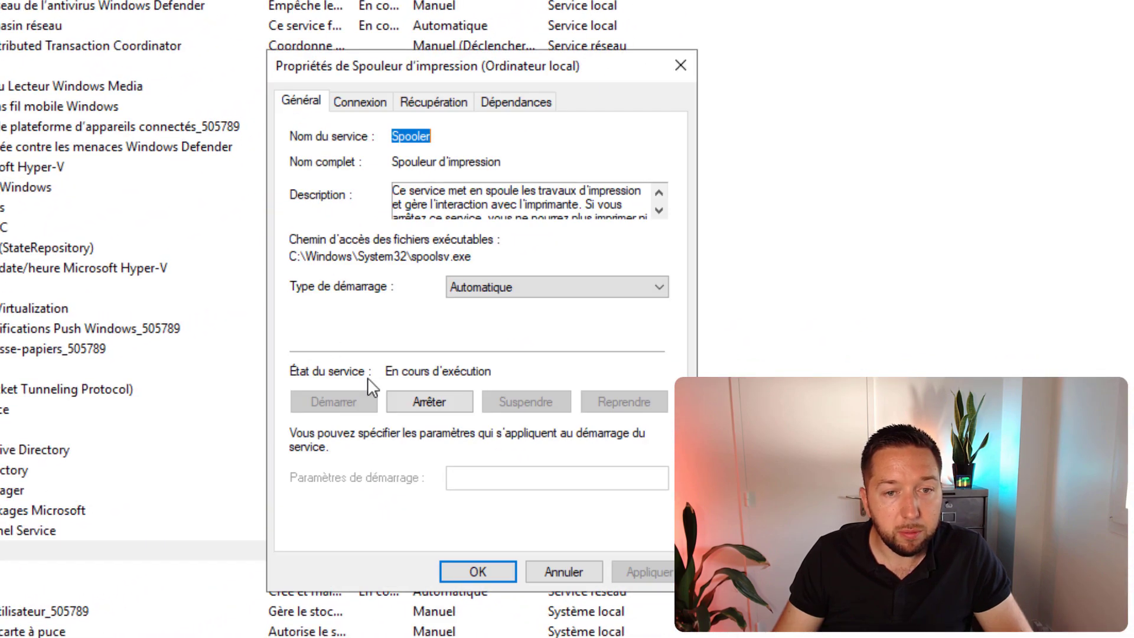
- Stop the Spouleur d'impression service, set its startup type to Désactivé and apply the change
click(413, 402)
click(473, 287)
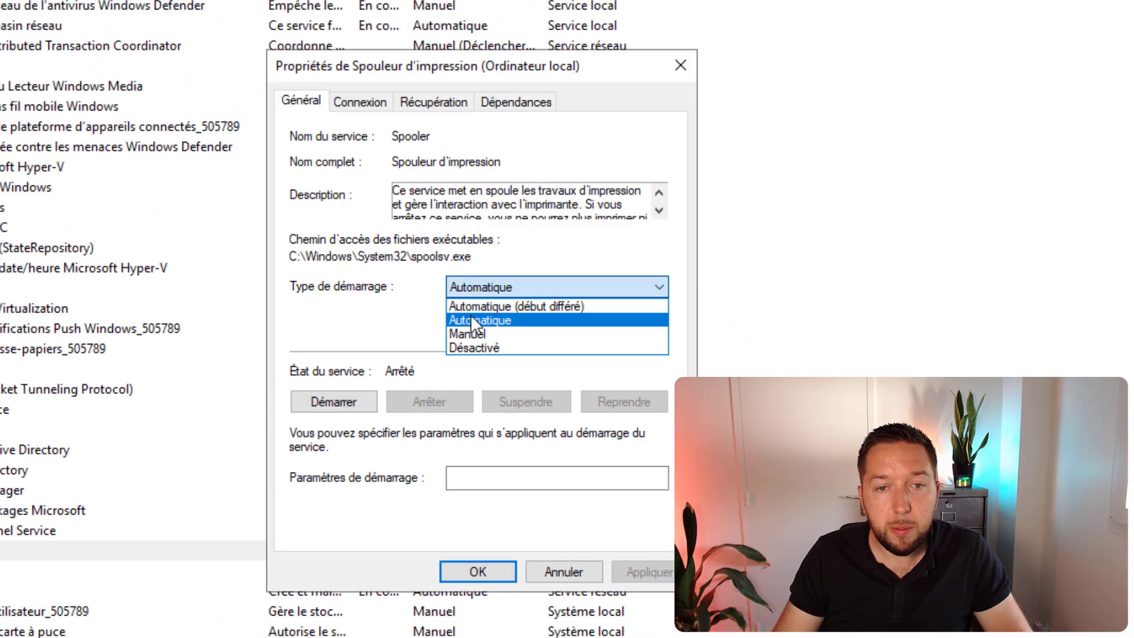
click(473, 350)
click(460, 570)
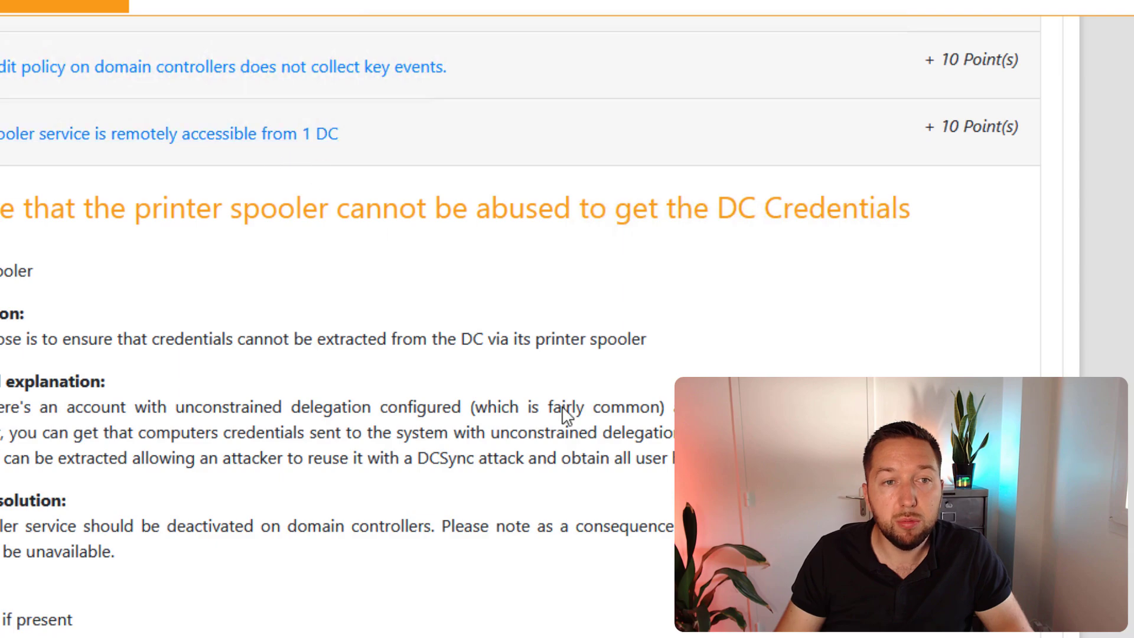
- Check the current Anomalies score in the PingCastle report as a reference for comparison
scroll(566, 413, up, 5)
drag(296, 319, 354, 320)
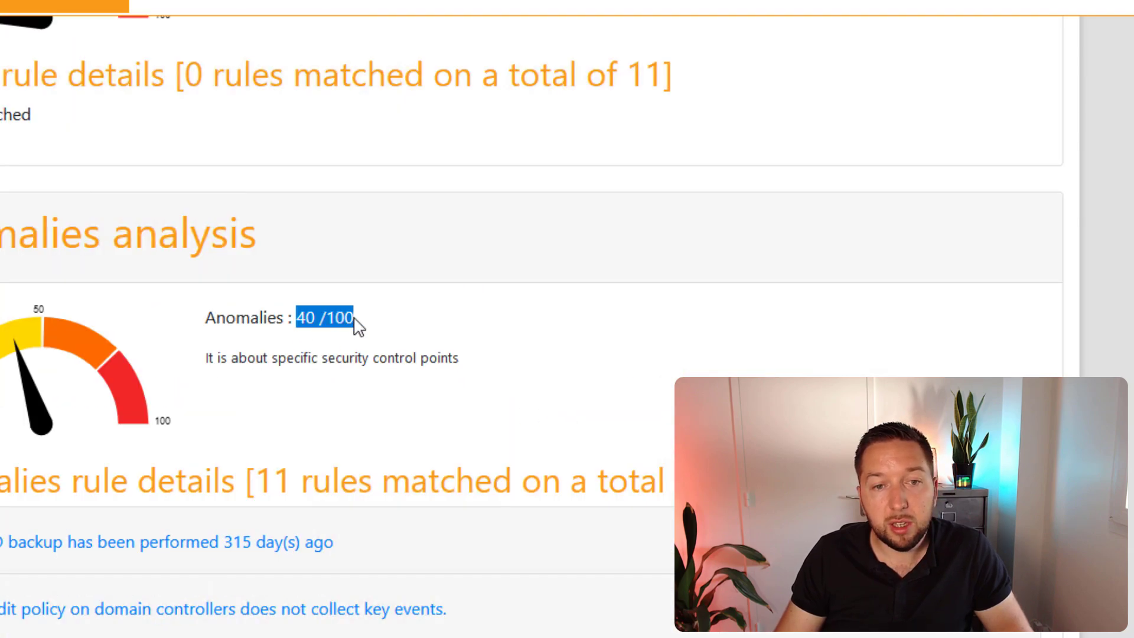
scroll(357, 325, down, 2)
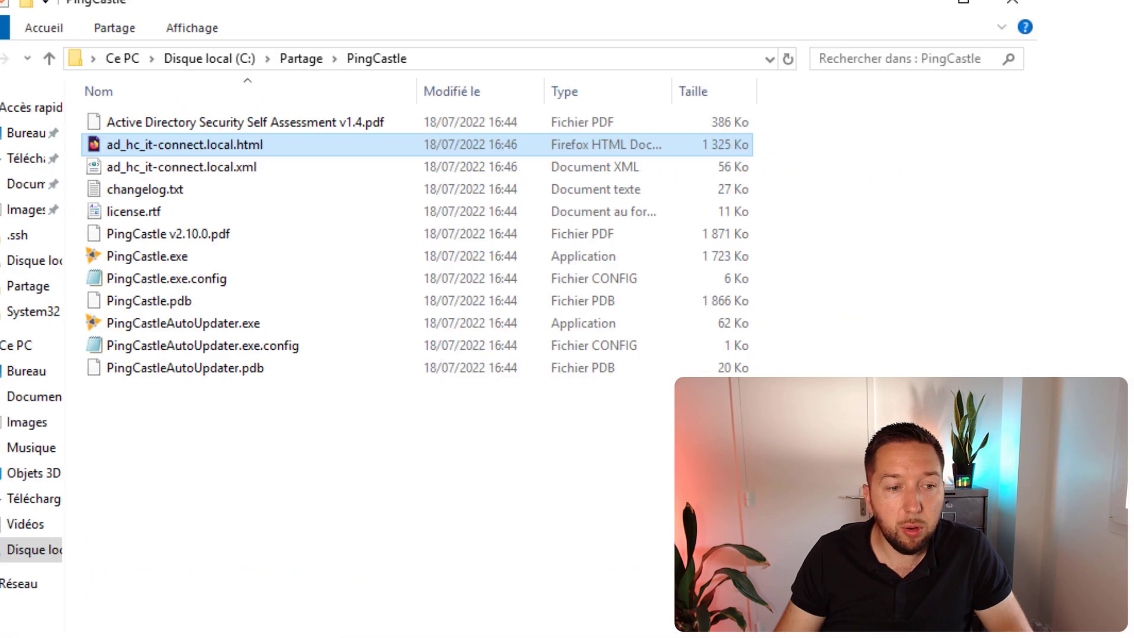
- Run PingCastle.exe from the PingCastle folder again and perform the healthcheck on the default domain it-connect.local
double_click(249, 257)
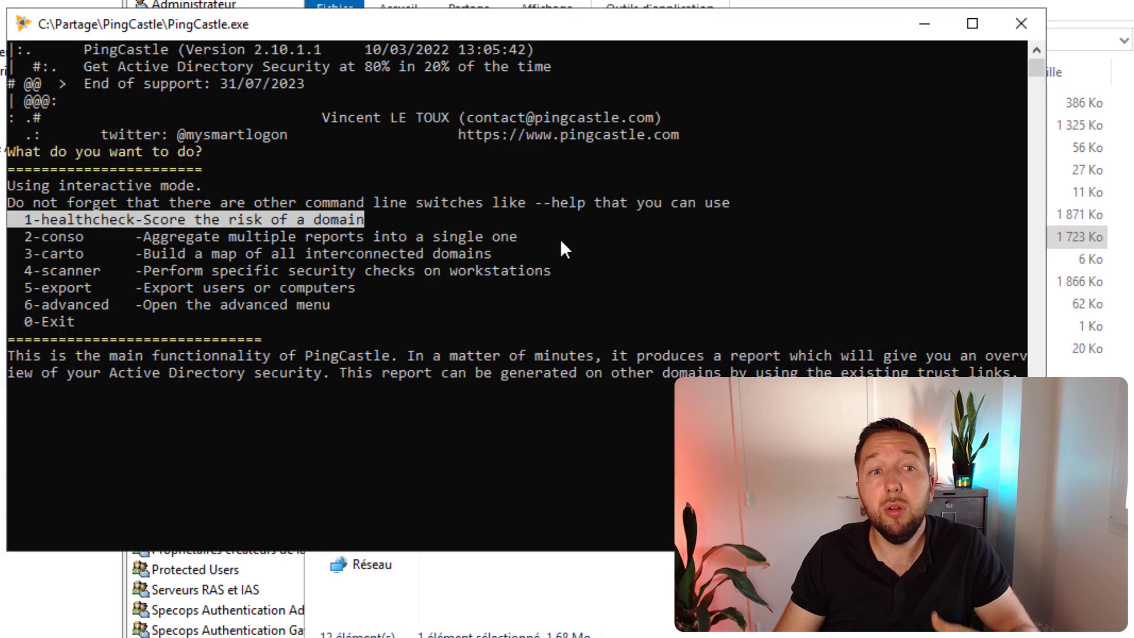
key(Return)
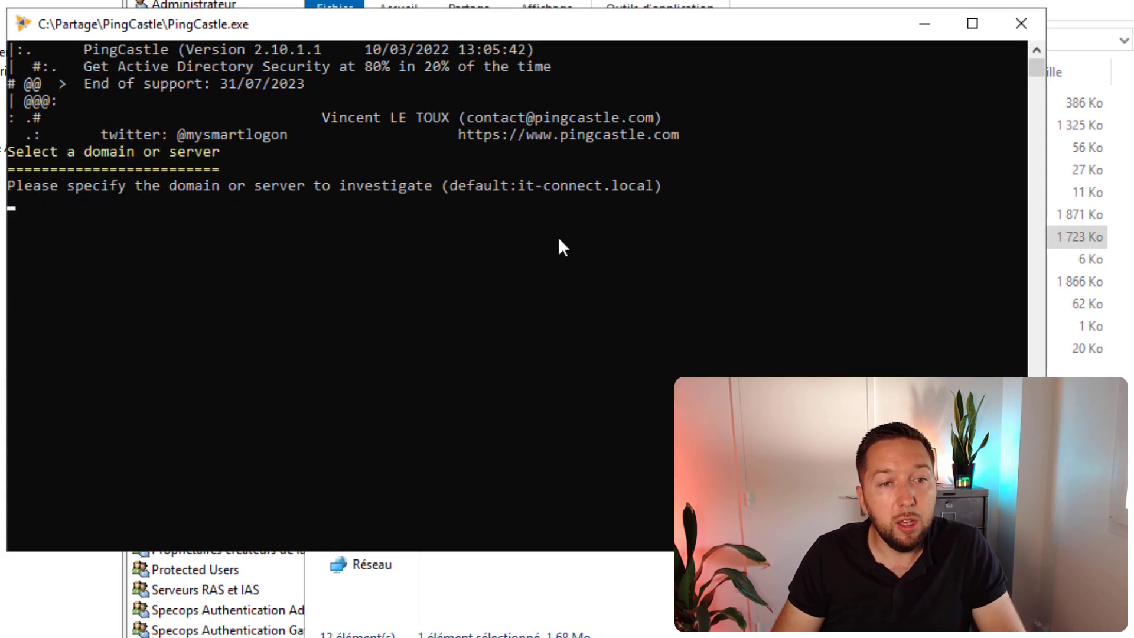
key(Return)
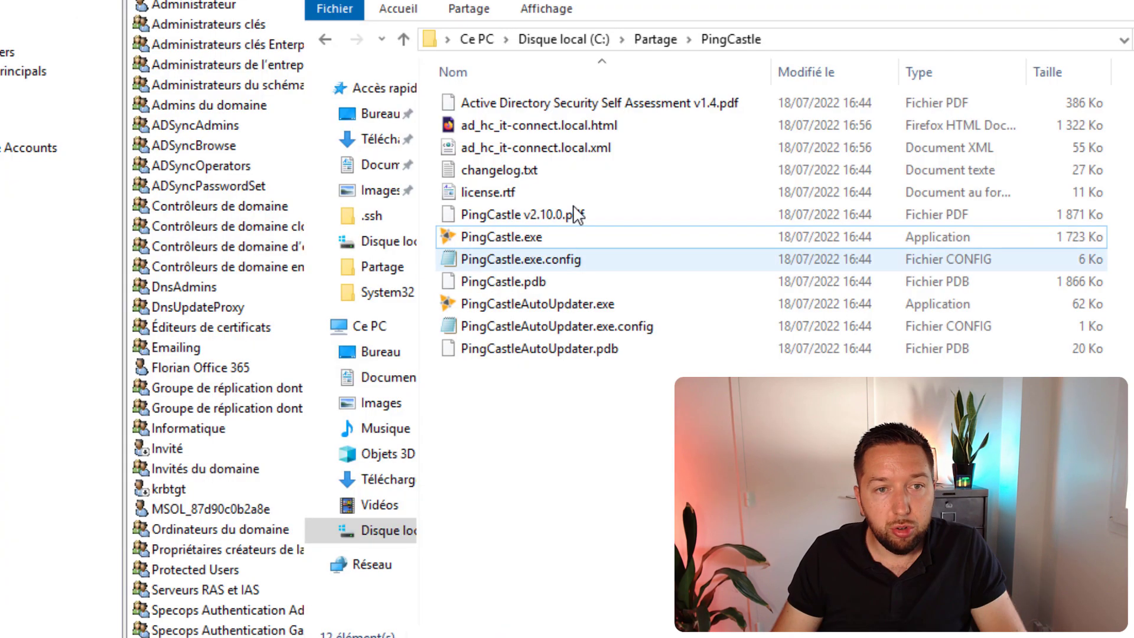
- Open the regenerated ad_hc_it-connect.local.html report and review its indicator scores, risk model and rule sections
double_click(578, 127)
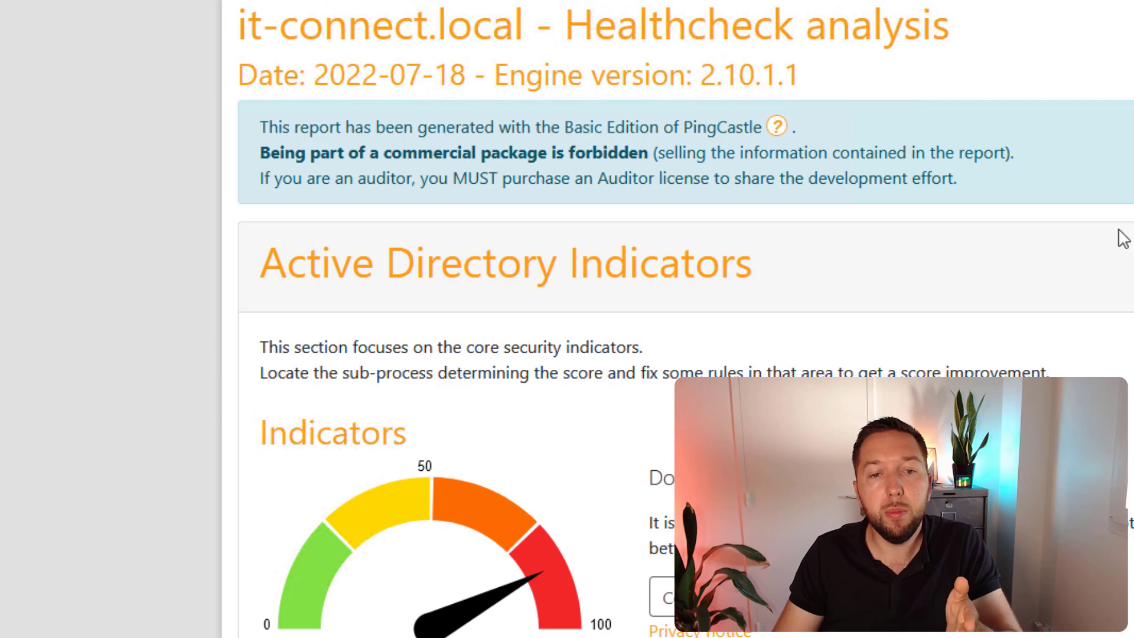
scroll(1118, 235, down, 5)
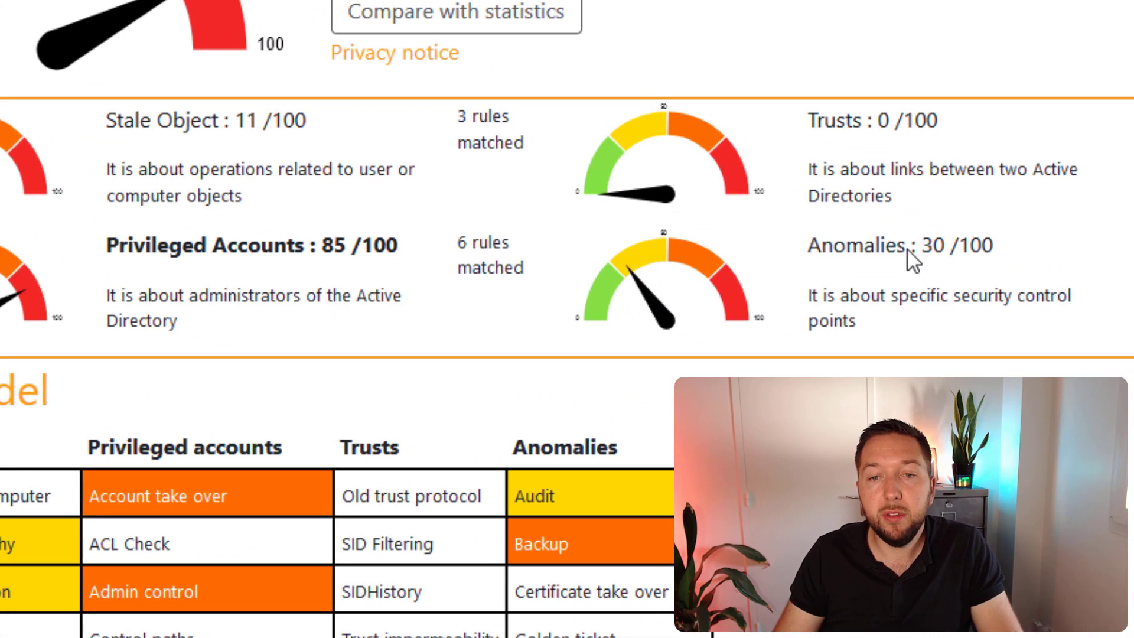
scroll(1132, 333, down, 20)
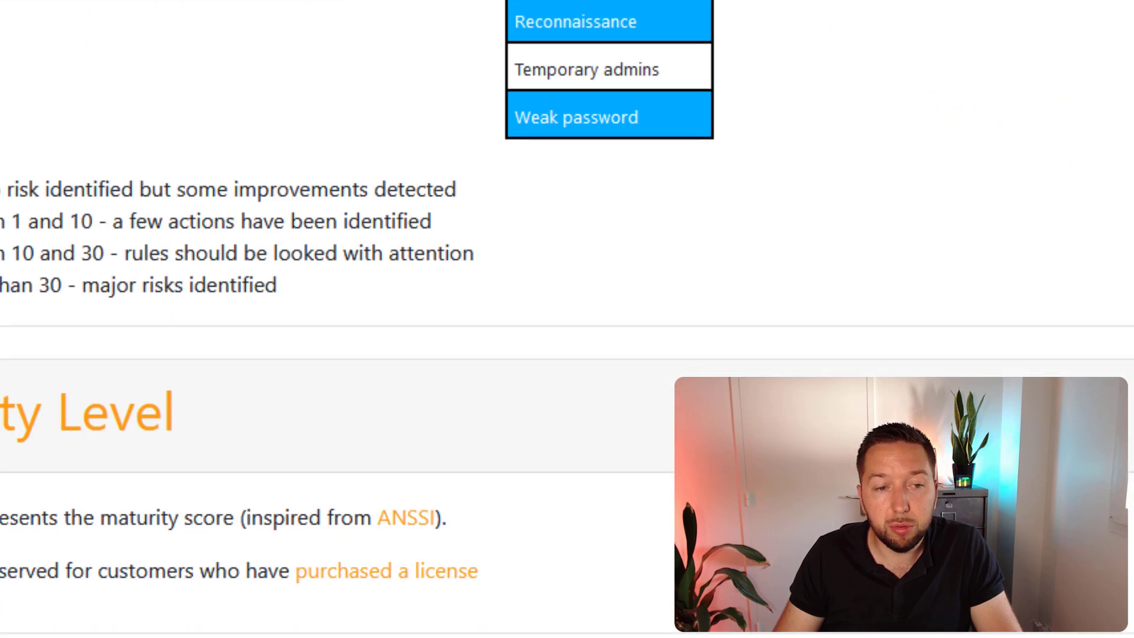
scroll(985, 371, down, 10)
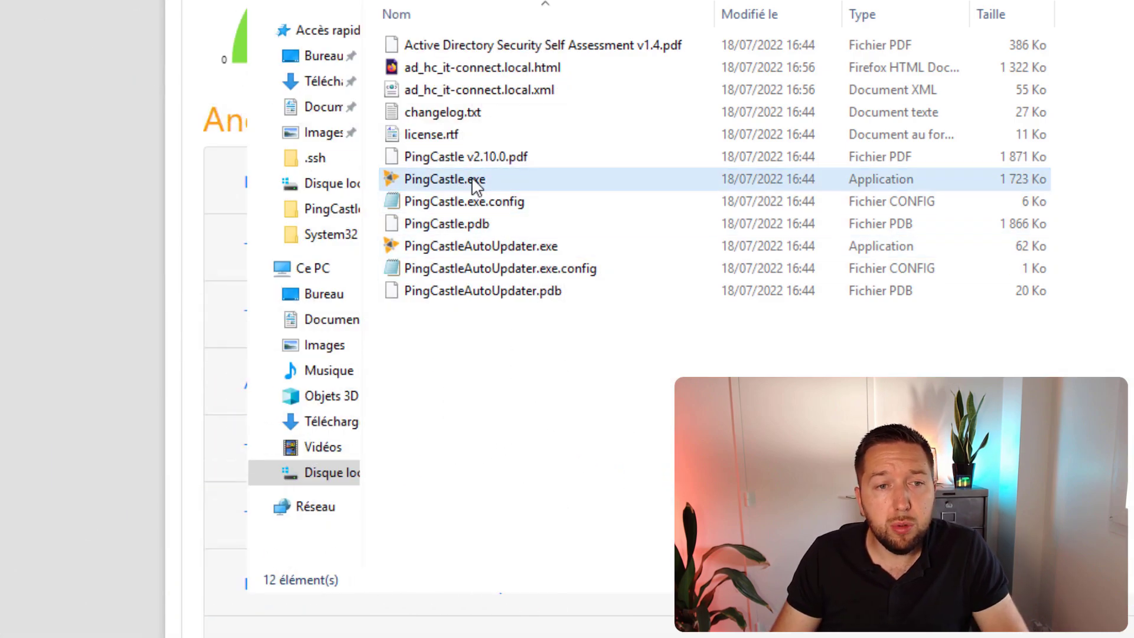
- Launch PingCastle.exe again and look through its main options, from healthcheck and conso to advanced
double_click(472, 181)
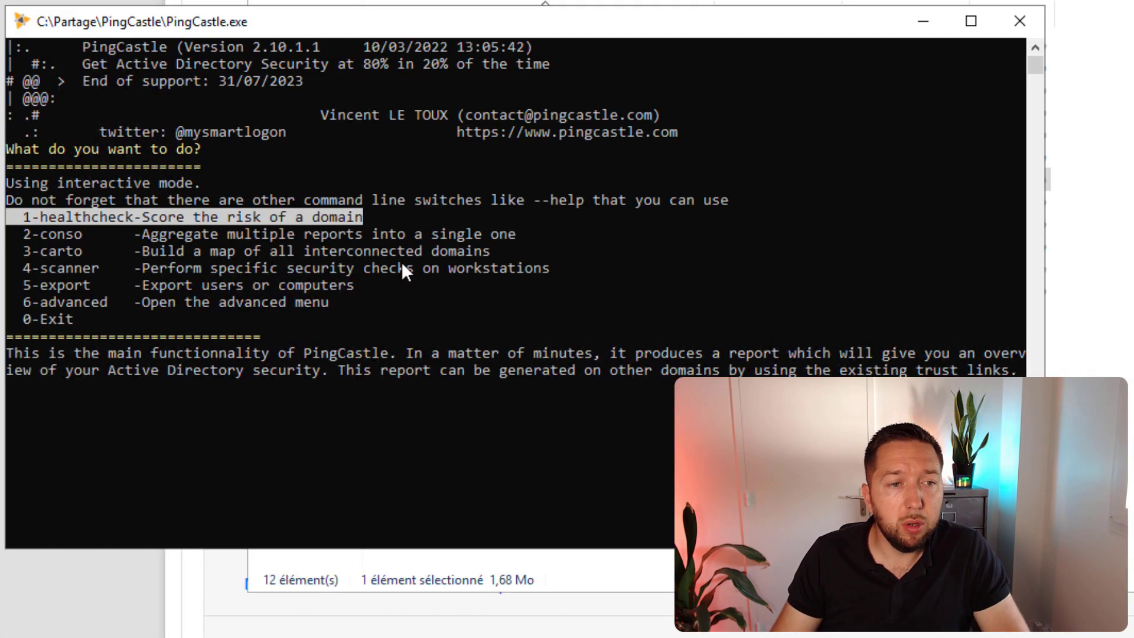
key(Down)
key(Down)
key(Down)
key(Down)
key(Down)
key(Down)
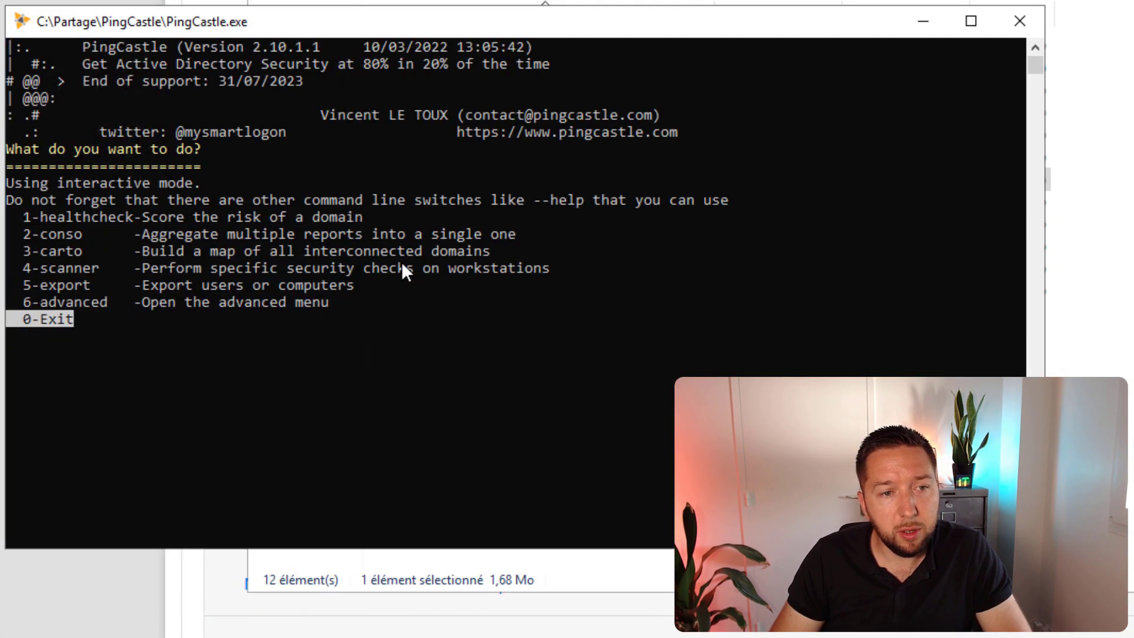
key(Up)
key(Up)
key(Up)
key(Up)
key(Up)
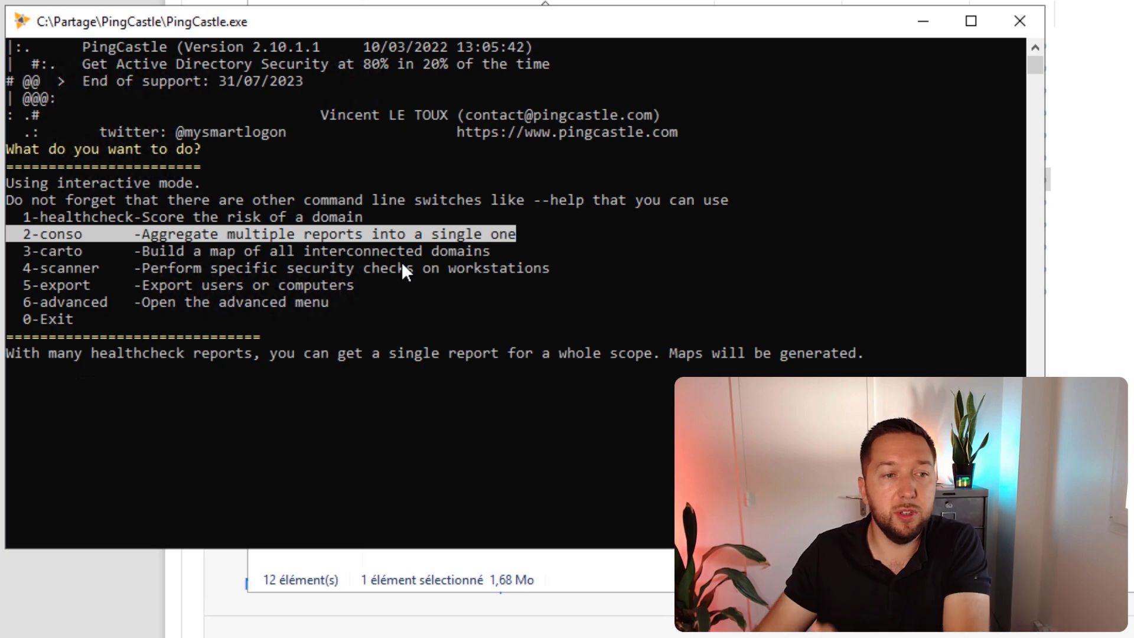
- Open PingCastle's scanner option, look through the available workstation scanners and return to the main options without running one
key(Down)
key(Down)
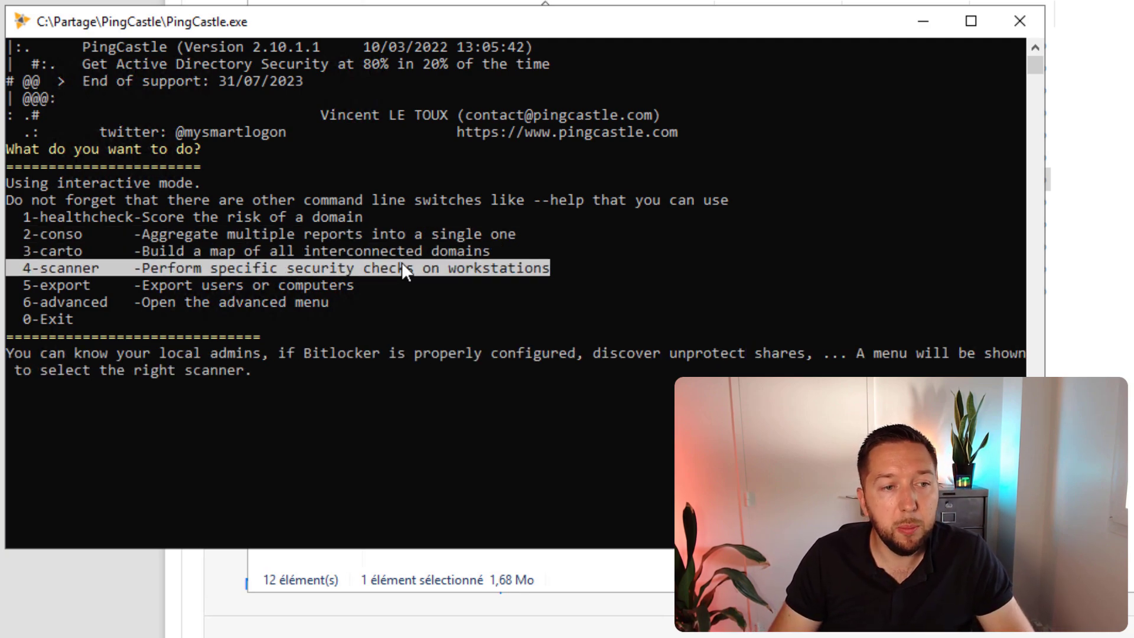
key(Return)
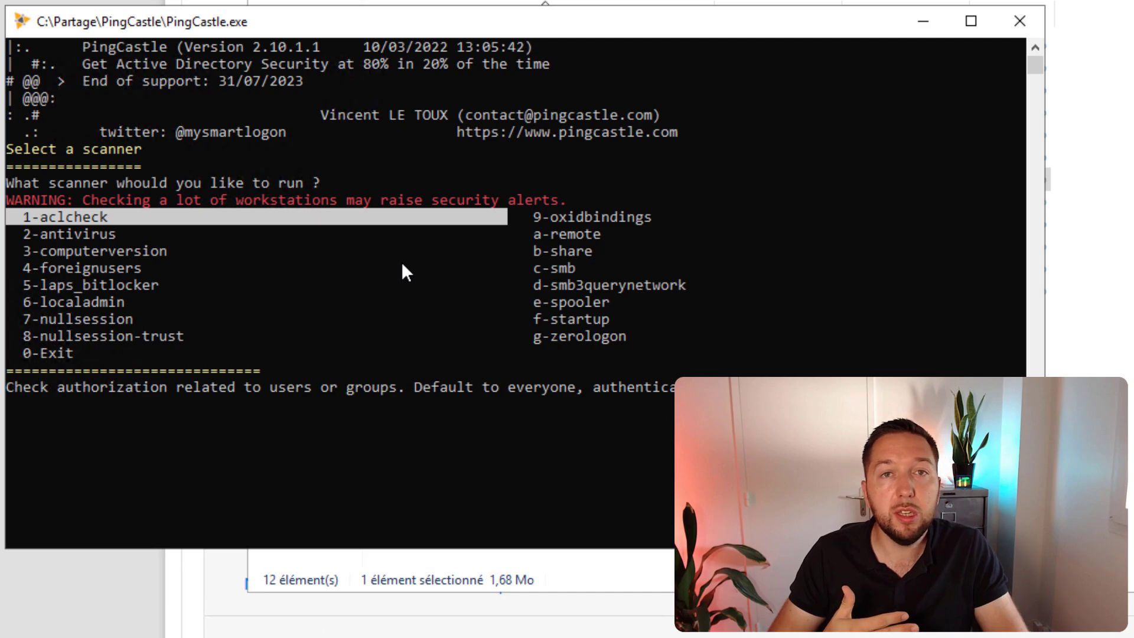
key(Down)
key(Down)
key(Down)
key(Down)
key(Down)
key(Down)
key(Down)
key(Down)
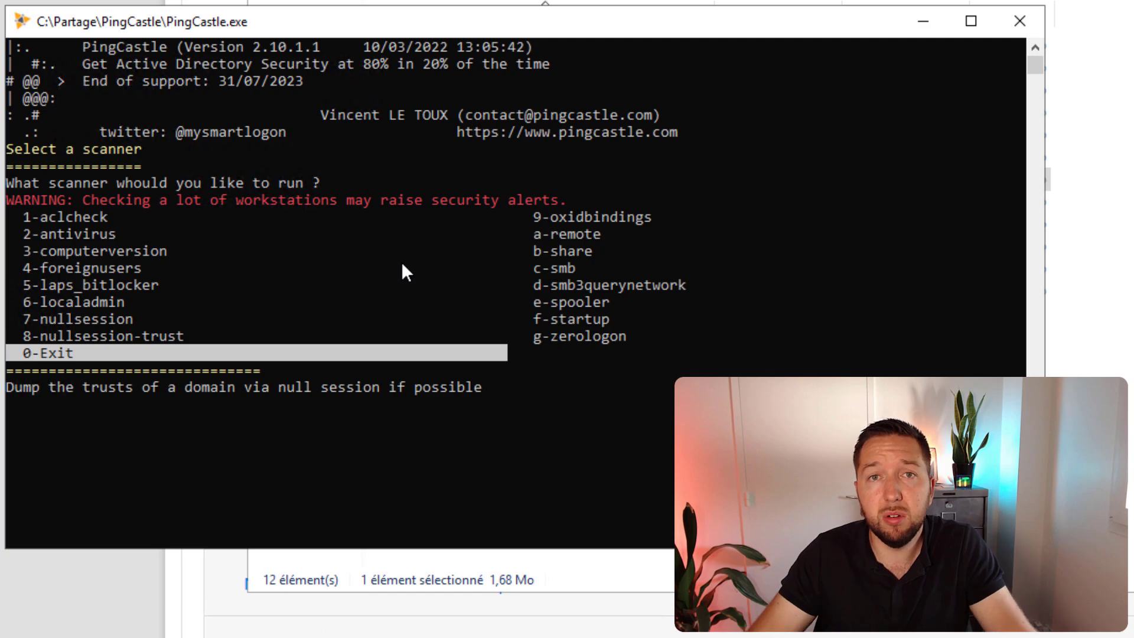
key(Return)
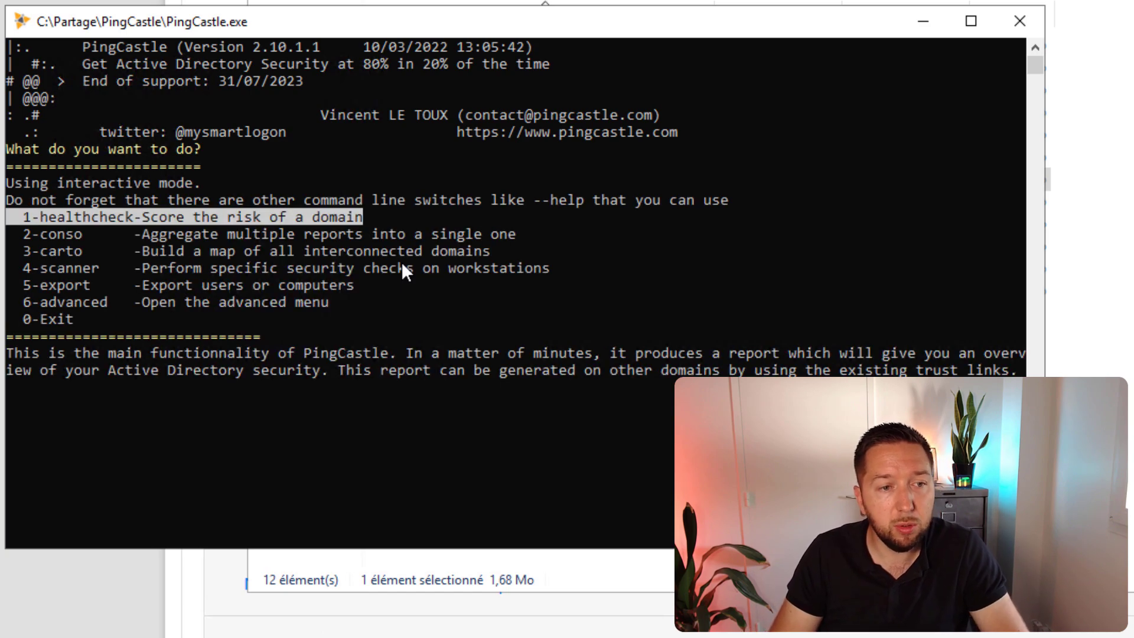
- Open PingCastle's export option, look through the changes, computers and users exports, return without running one and close PingCastle
key(Down)
key(Down)
key(Down)
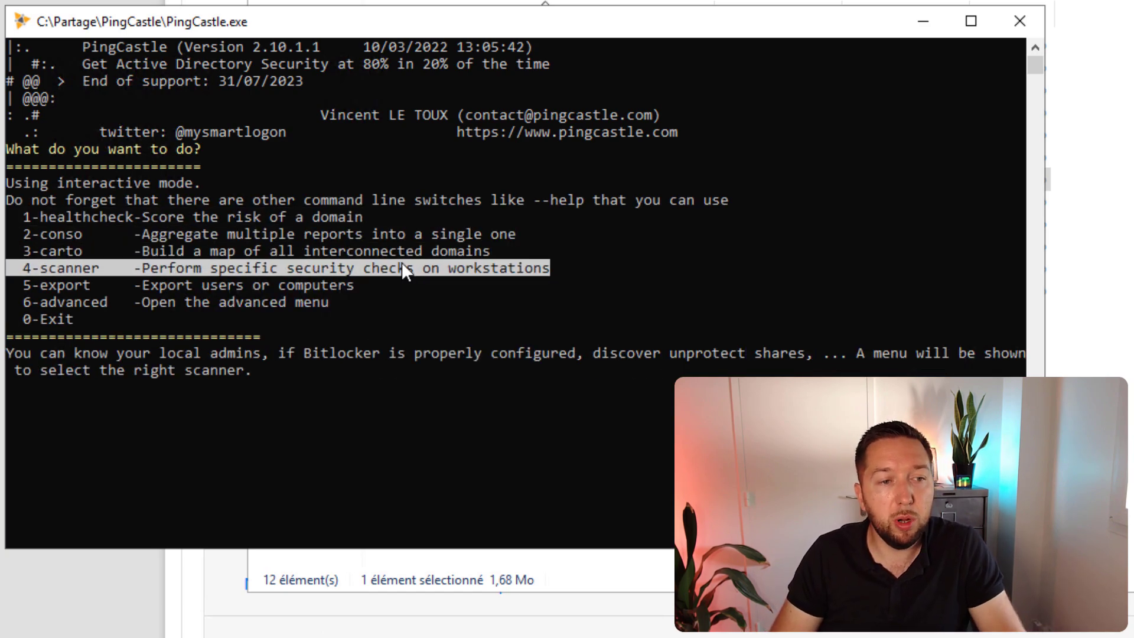
key(Down)
key(Return)
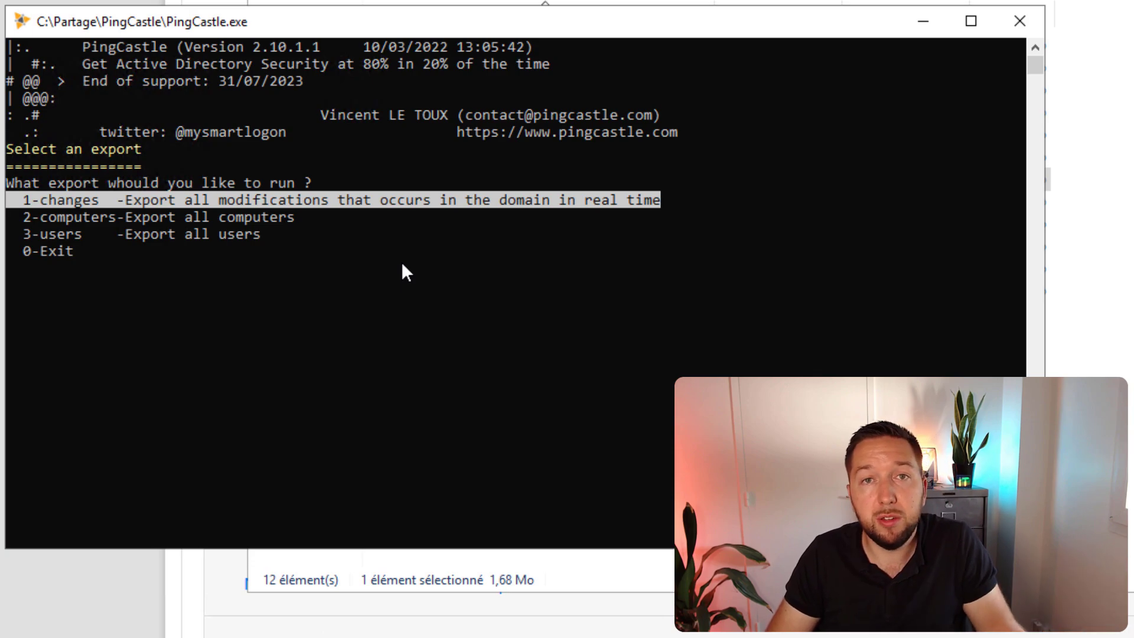
key(Down)
key(Down)
key(Down)
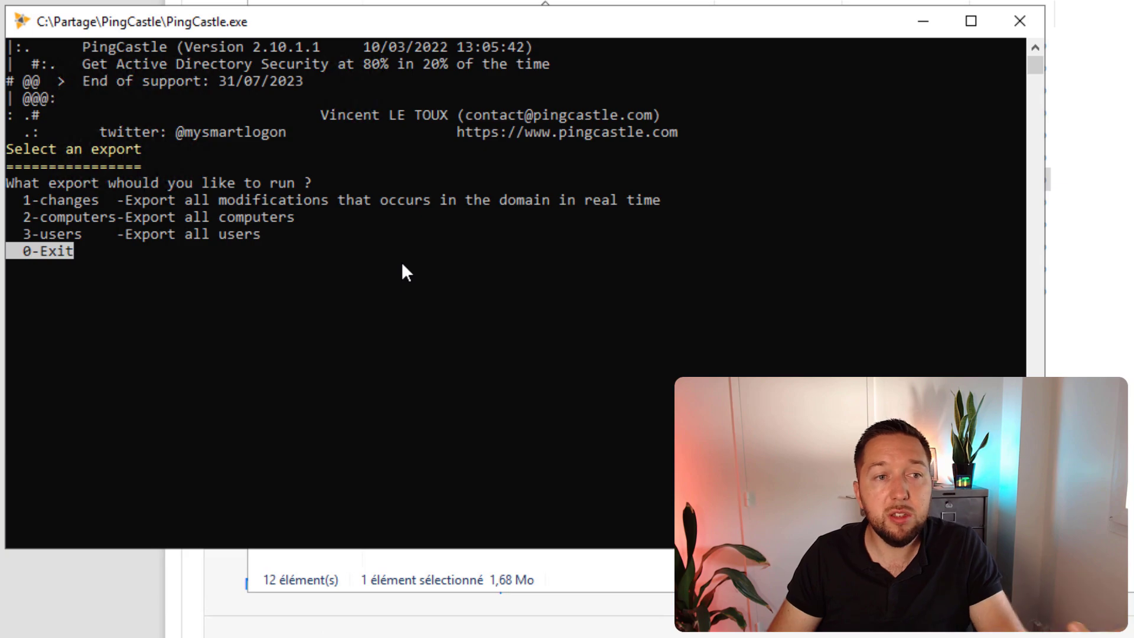
key(Return)
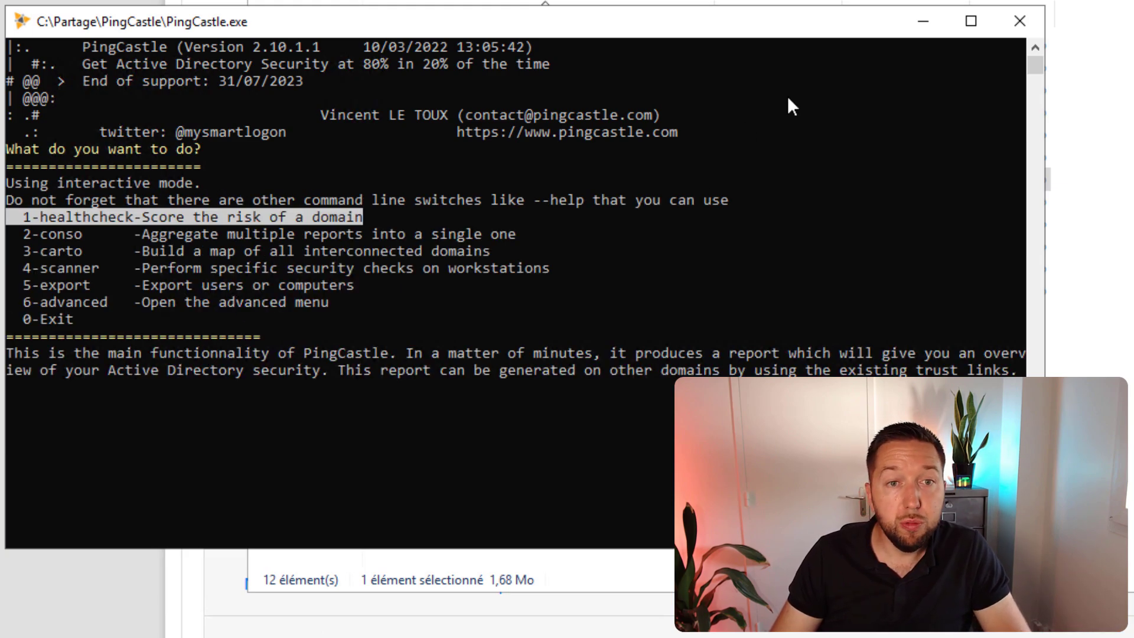
click(1020, 21)
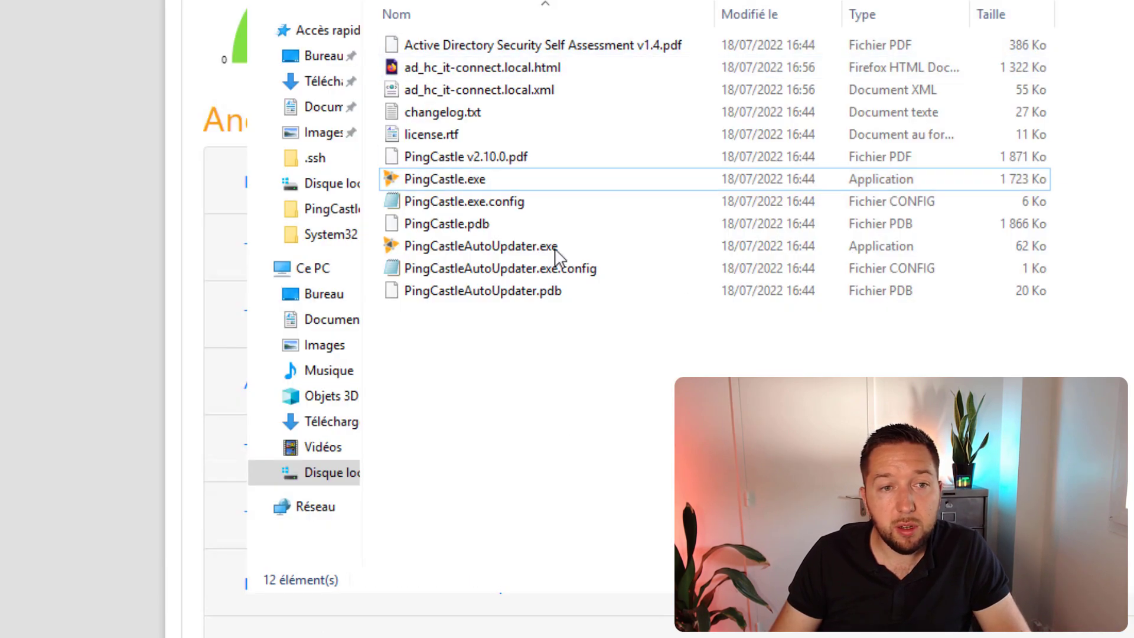
- Open PingCastle.exe.config, examine its settings down to the SMTP mail section and close the file unchanged
click(486, 200)
double_click(485, 201)
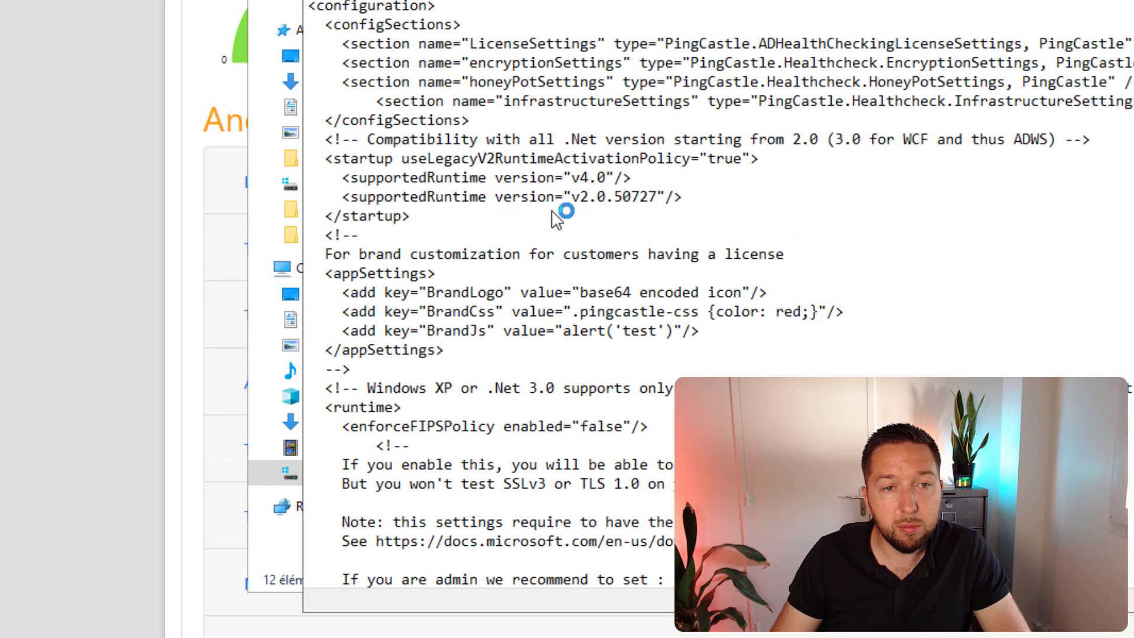
scroll(1027, 331, down, 7)
scroll(1035, 336, down, 15)
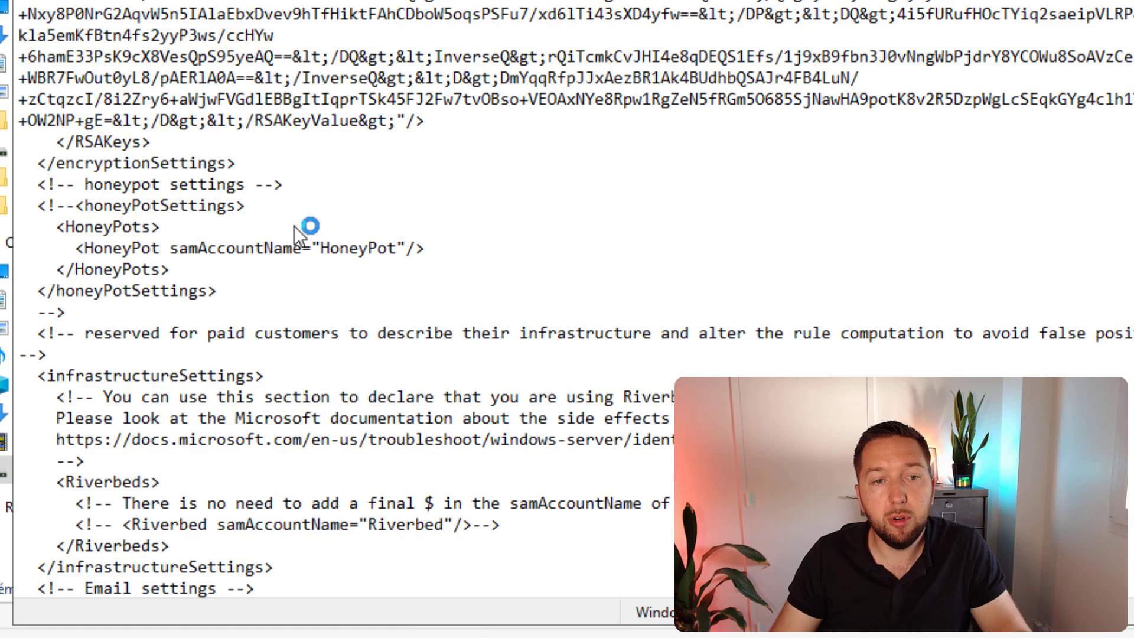
scroll(293, 226, down, 4)
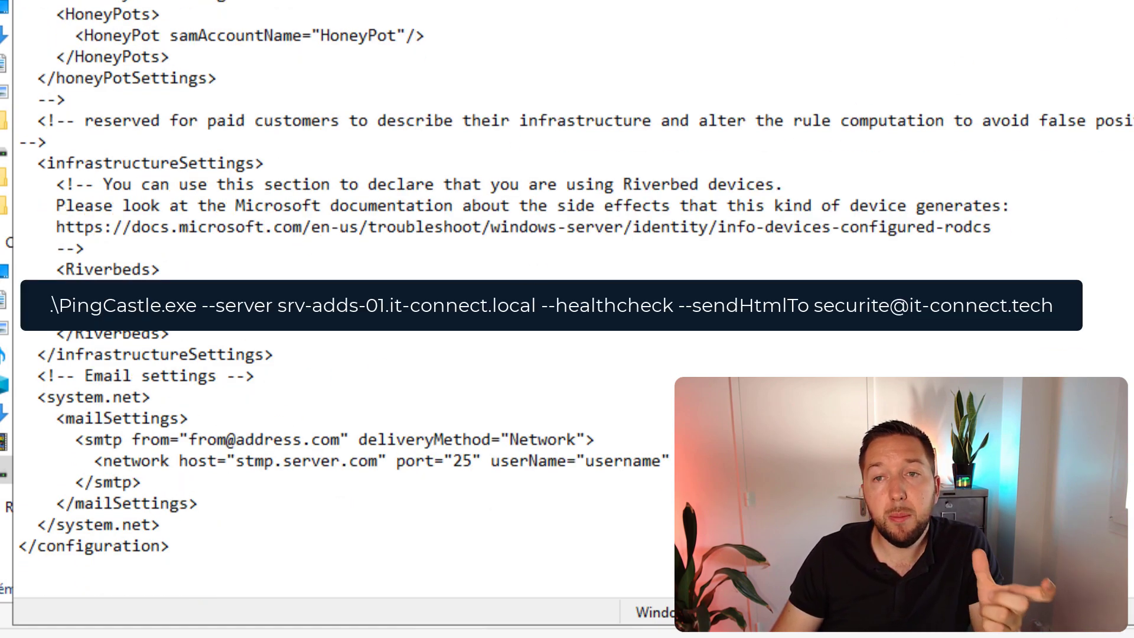
key(alt+F4)
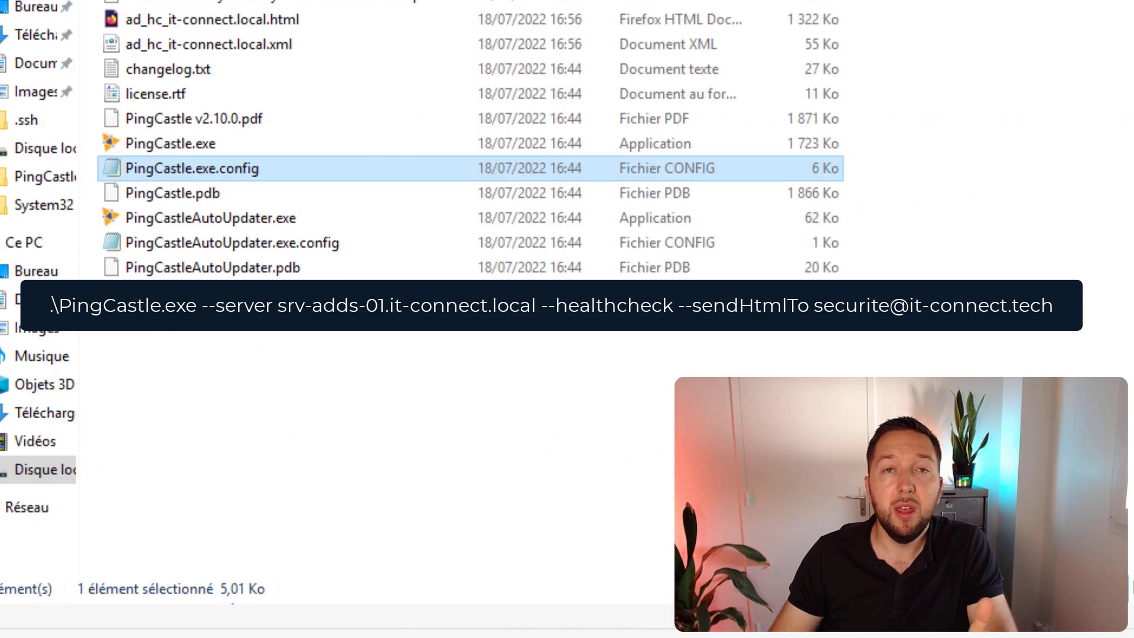